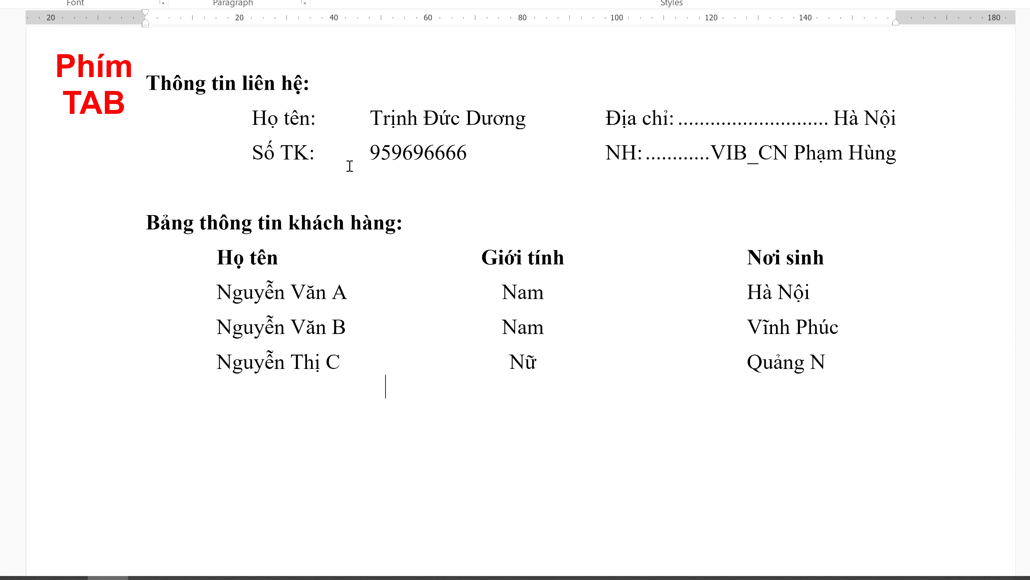
# - Check the Họ tên line's tab stops and where the name value starts
pyautogui.click(269, 117)
pyautogui.click(370, 118)
pyautogui.click(337, 118)
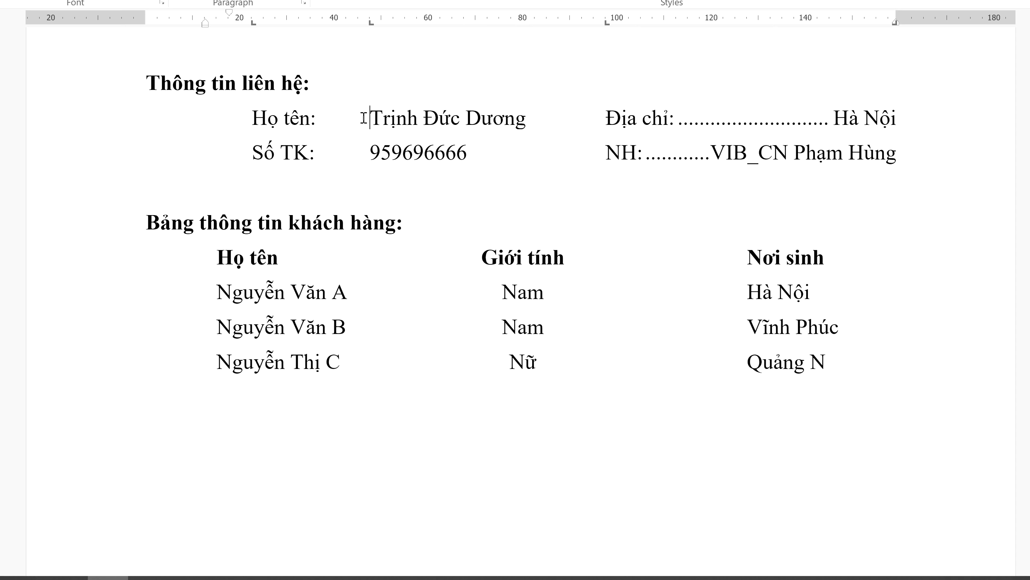
# - Replace the address Hà Nội with Mê Linh Hà Nội on the Địa chỉ line
pyautogui.click(767, 124)
pyautogui.keyDown('shift'); pyautogui.click(876, 118); pyautogui.keyUp('shift')
pyautogui.moveTo(889, 119); pyautogui.dragTo(907, 121)
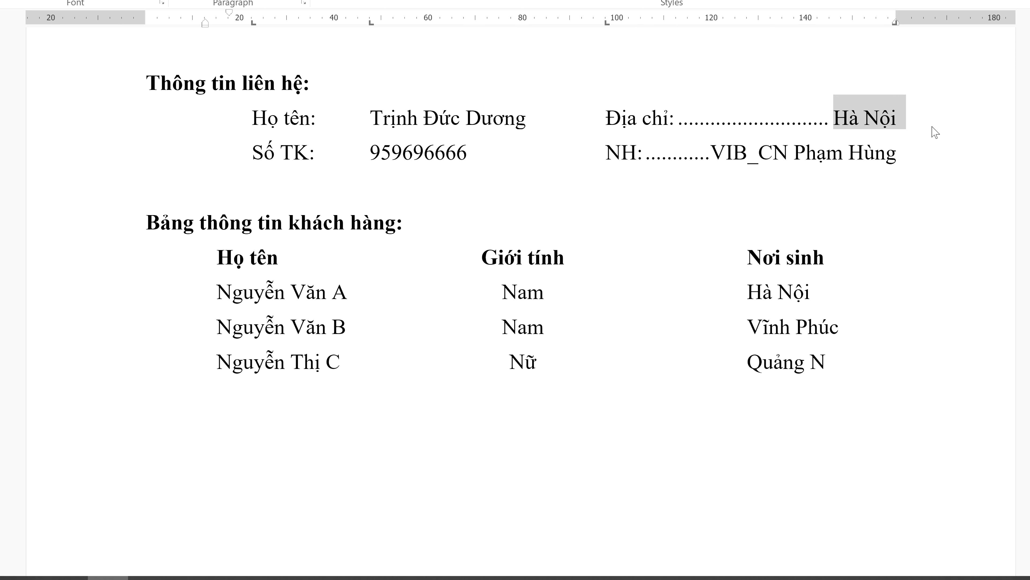
pyautogui.write('<')
pyautogui.write('M')
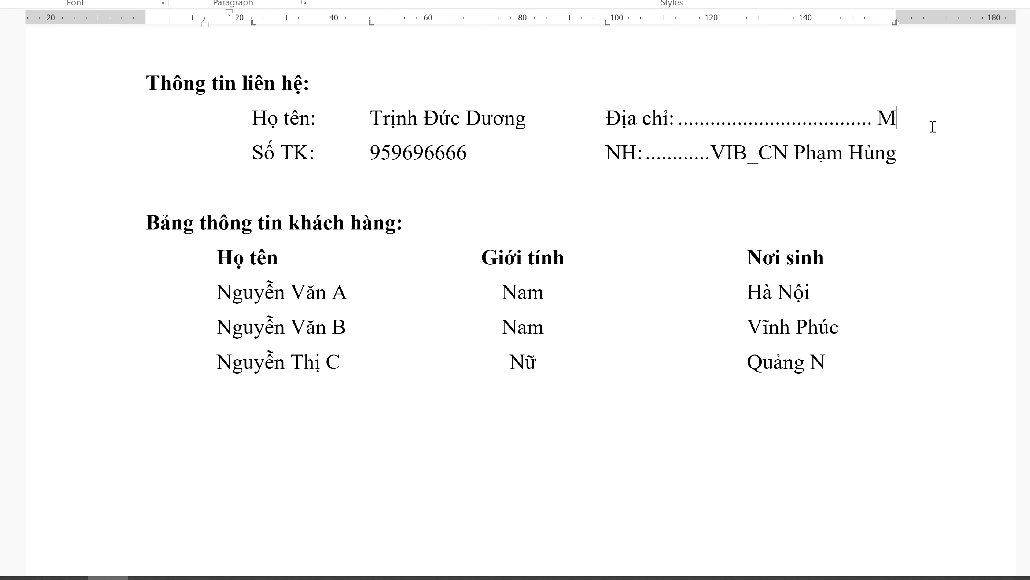
pyautogui.write('ê Linh')
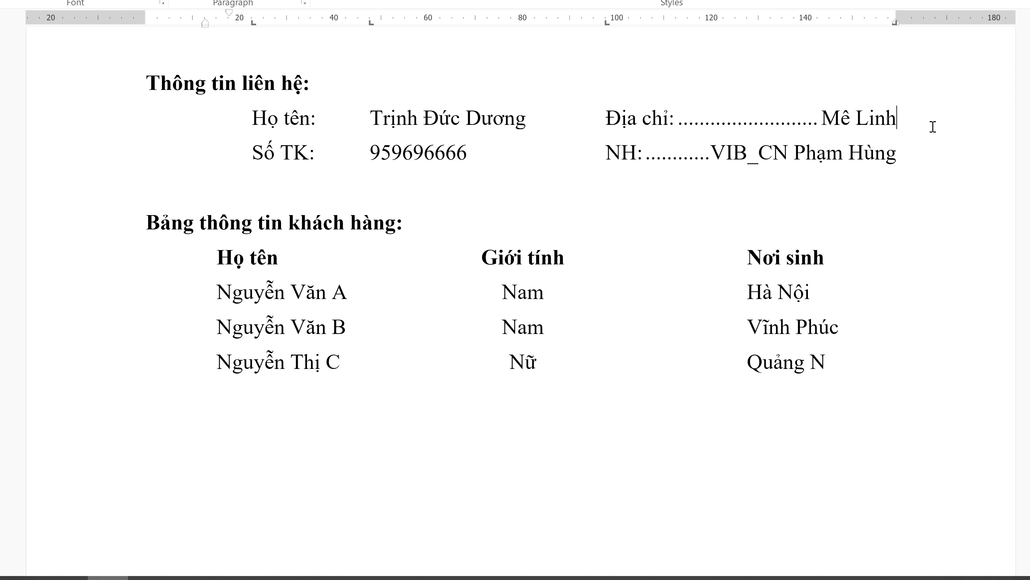
pyautogui.write(' Hà Nội')
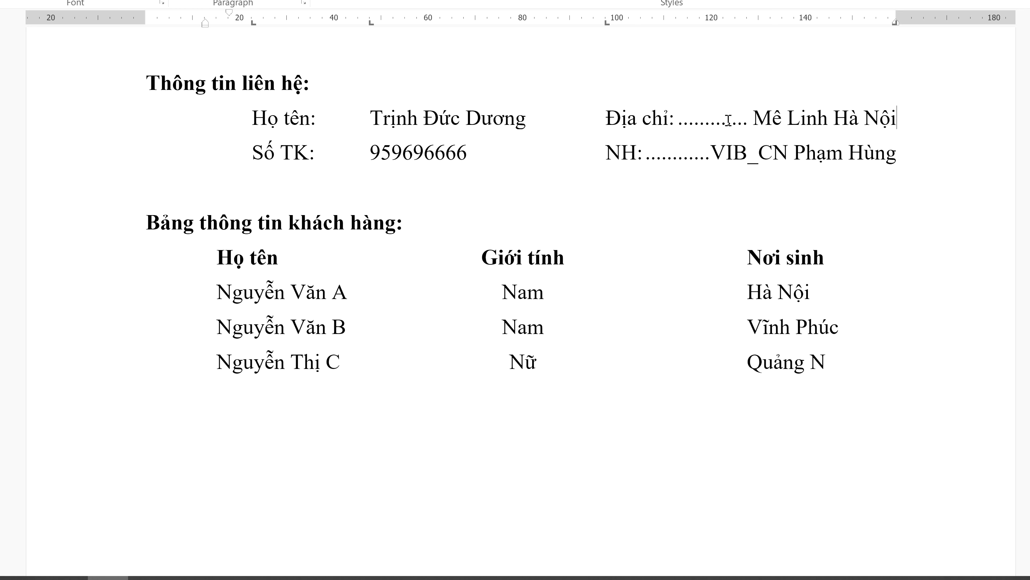
pyautogui.click(376, 121)
pyautogui.click(251, 134)
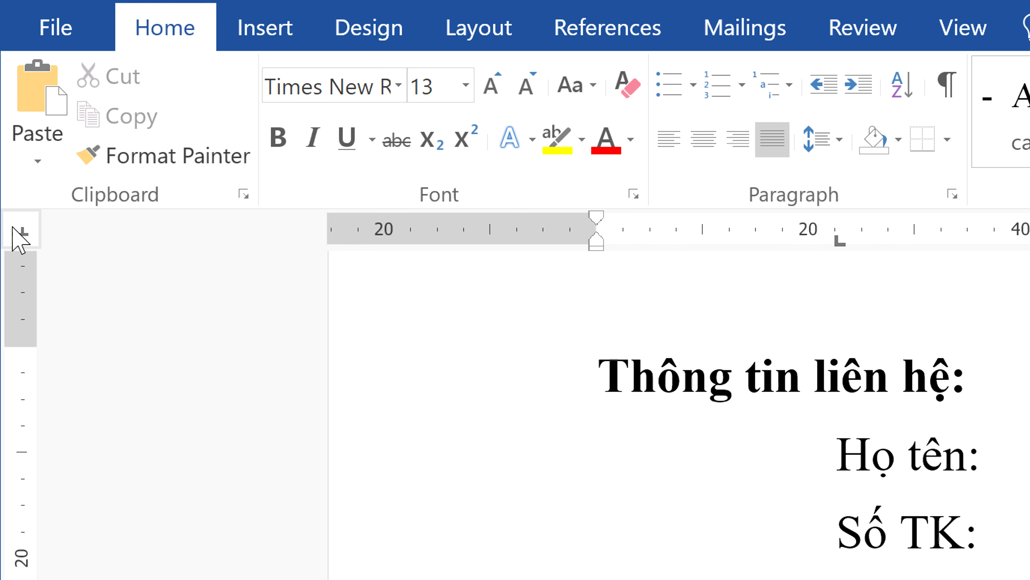
# - Cycle the ruler's tab selector through decimal, bar and indent types until Center Tab is chosen
pyautogui.click(17, 234)
pyautogui.click(963, 28)
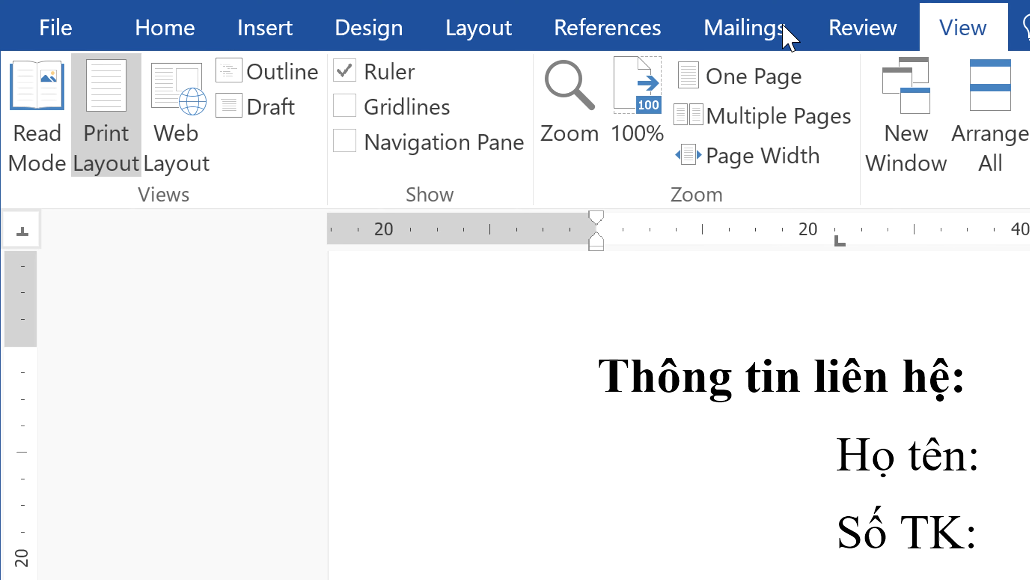
pyautogui.click(173, 35)
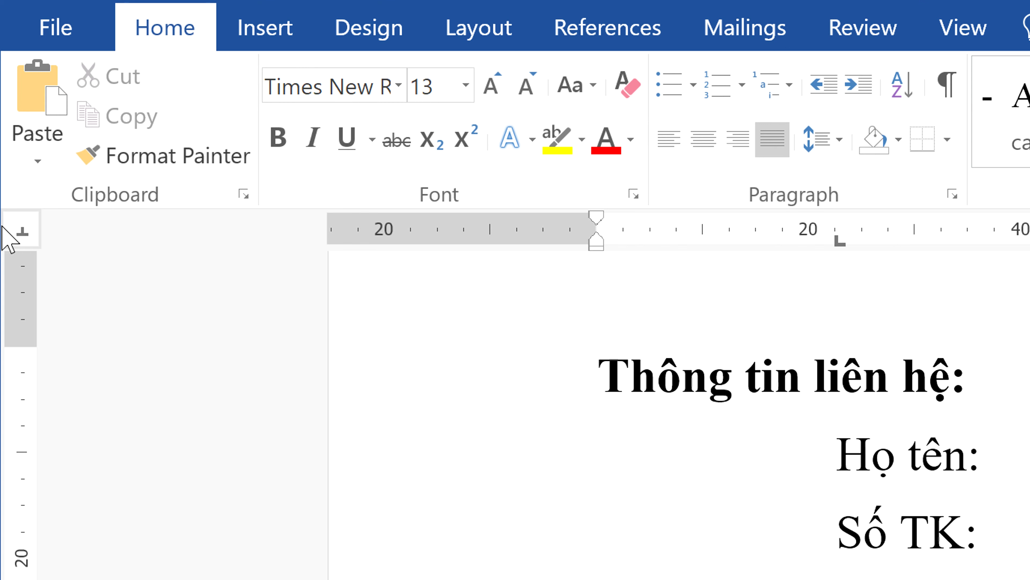
pyautogui.click(26, 224)
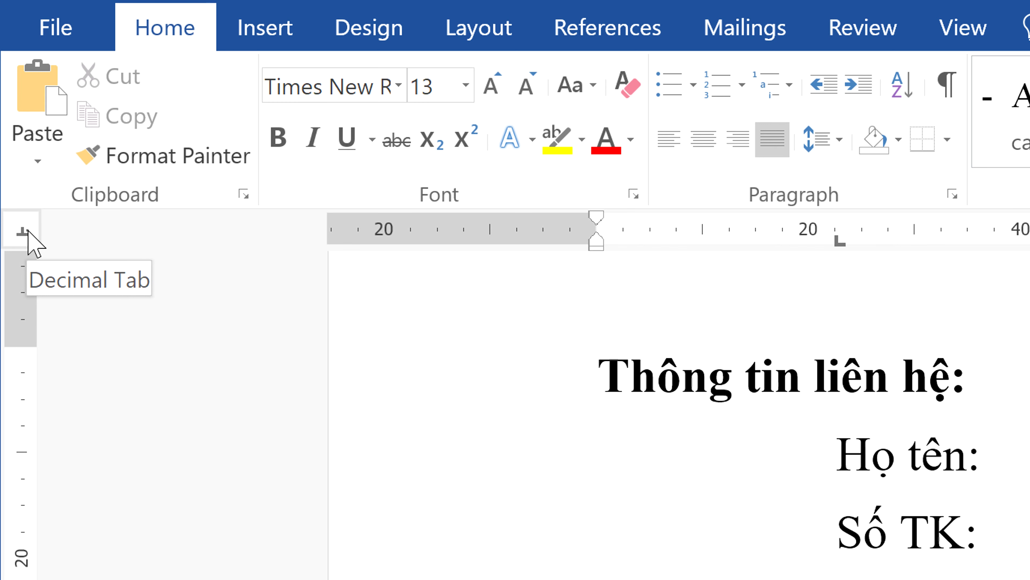
pyautogui.click(27, 230)
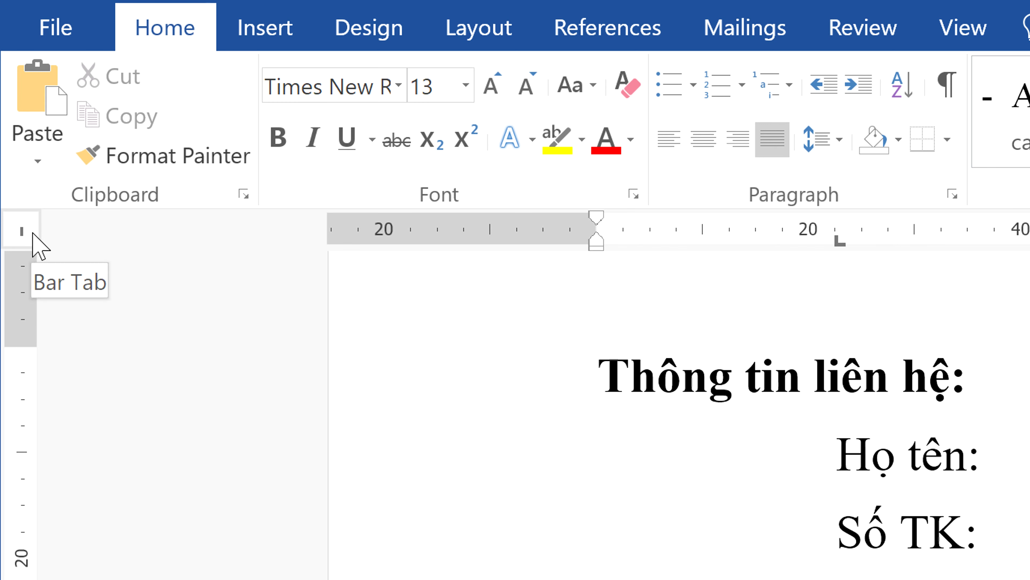
pyautogui.click(32, 233)
pyautogui.click(30, 233)
pyautogui.click(31, 233)
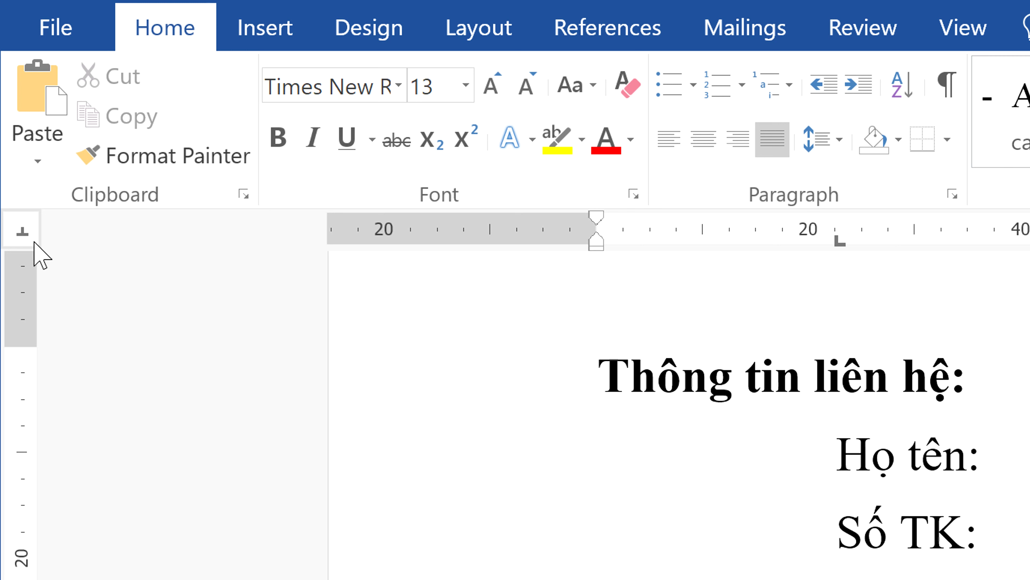
pyautogui.click(19, 231)
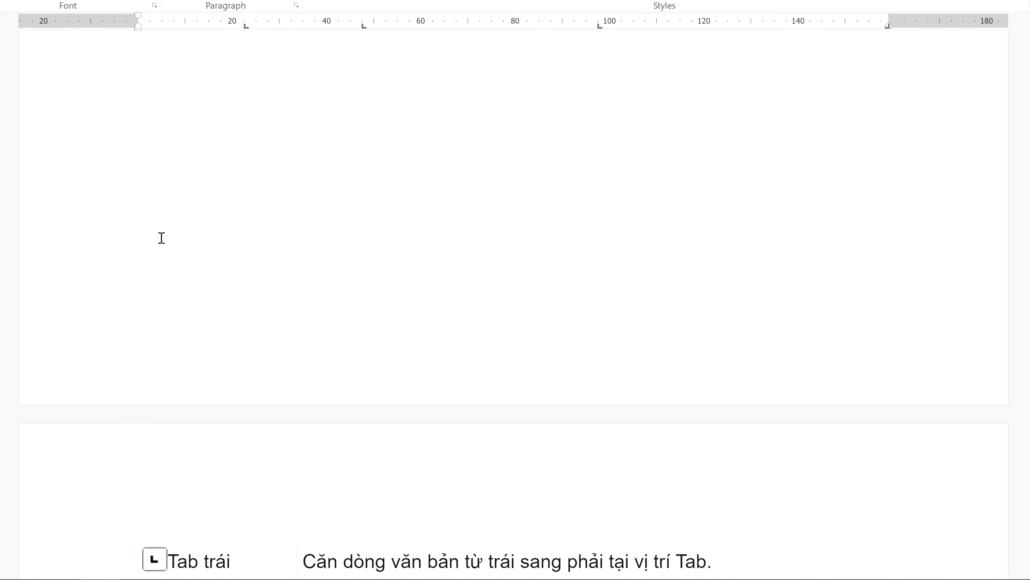
pyautogui.scroll(-5, 161, 237)
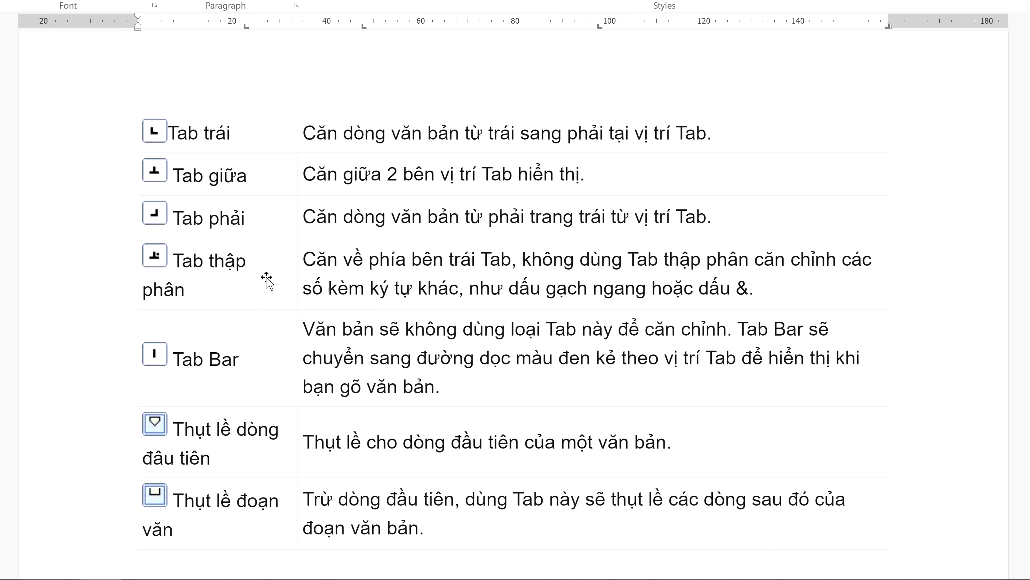
pyautogui.scroll(4, 266, 277)
pyautogui.scroll(5, 267, 277)
pyautogui.scroll(5, 267, 277)
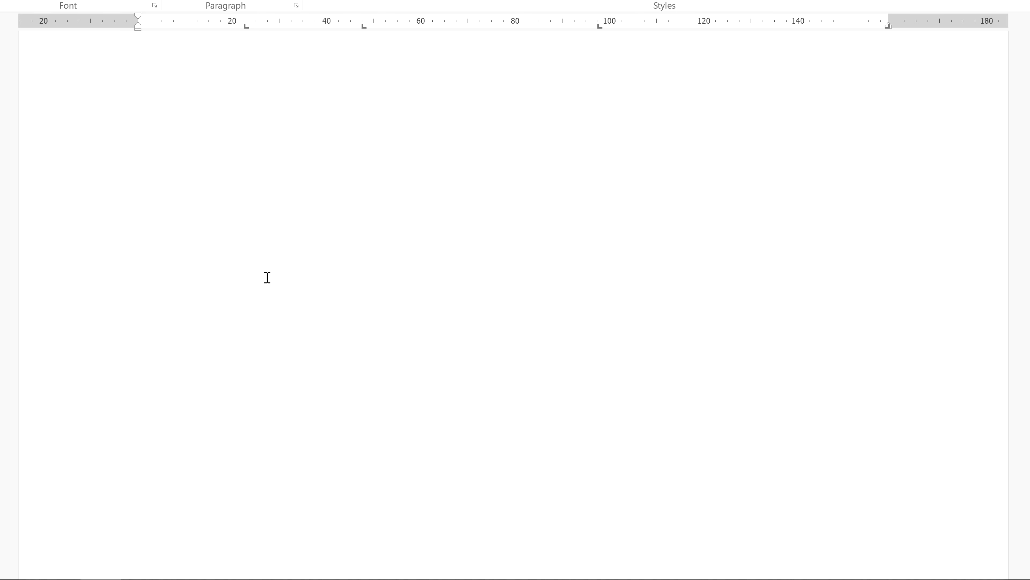
# - Drag the two leftover tab stops off the ruler for the blank line under the table
pyautogui.scroll(3, 267, 277)
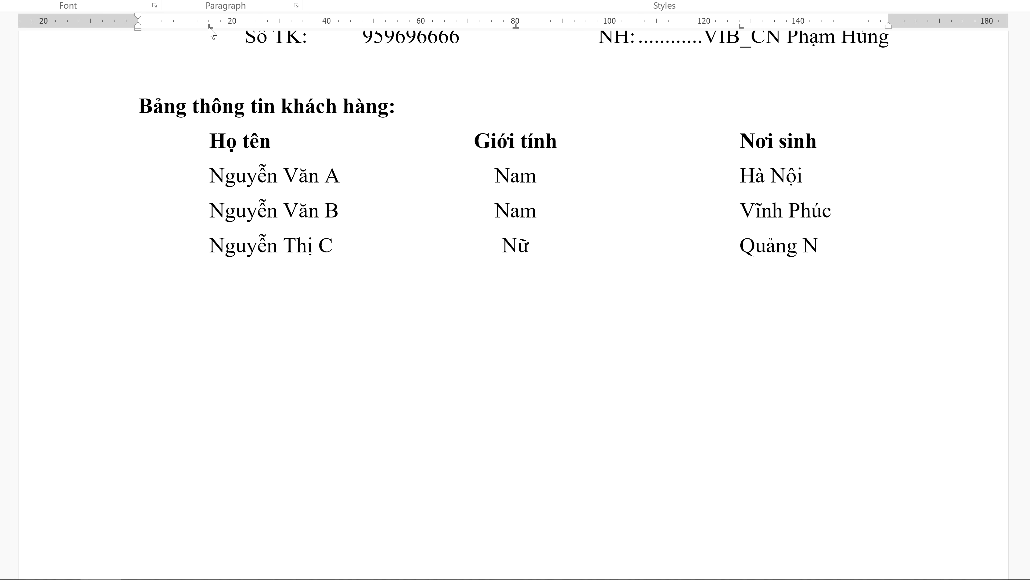
pyautogui.moveTo(210, 26); pyautogui.dragTo(221, 36)
pyautogui.moveTo(741, 27); pyautogui.dragTo(748, 37)
pyautogui.scroll(2, 701, 104)
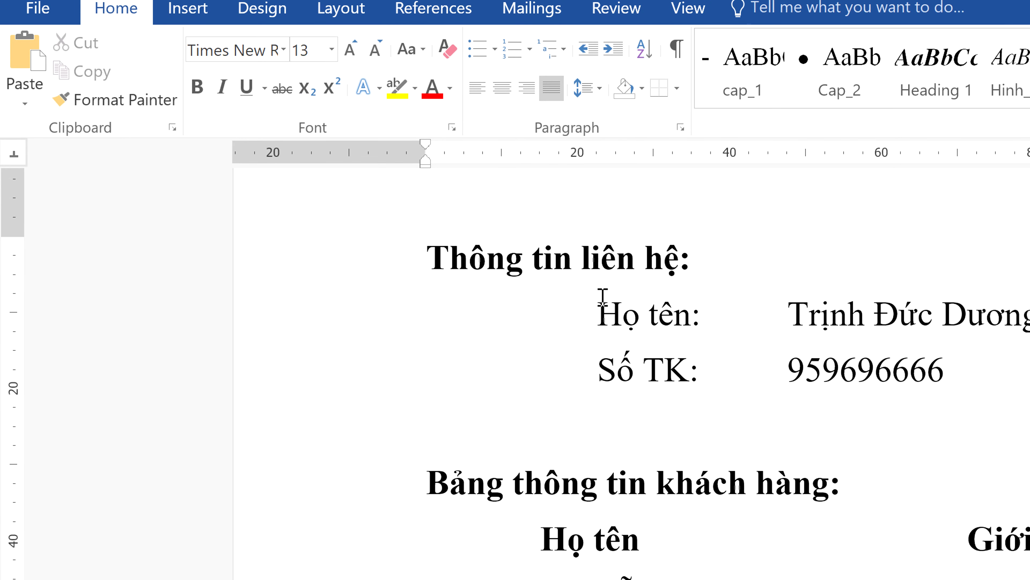
# - Add a left tab stop near 13 mm below the table and type the label 'Họ tê:'
pyautogui.click(15, 161)
pyautogui.click(16, 161)
pyautogui.click(19, 162)
pyautogui.click(21, 161)
pyautogui.click(16, 158)
pyautogui.click(20, 159)
pyautogui.click(20, 160)
pyautogui.click(18, 160)
pyautogui.click(18, 154)
pyautogui.click(18, 155)
pyautogui.click(12, 158)
pyautogui.click(523, 157)
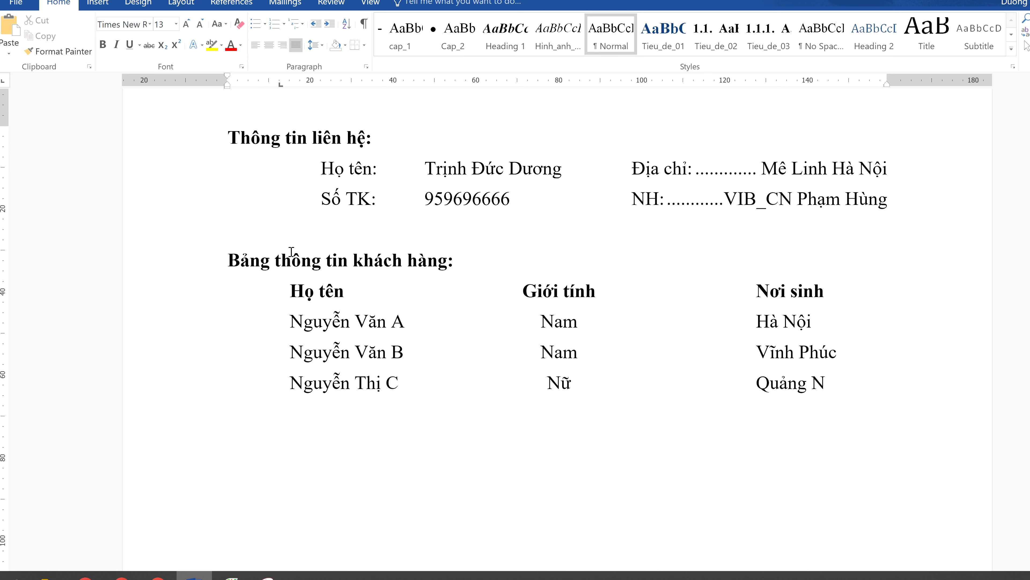
pyautogui.write('Họ tê')
pyautogui.write(':')
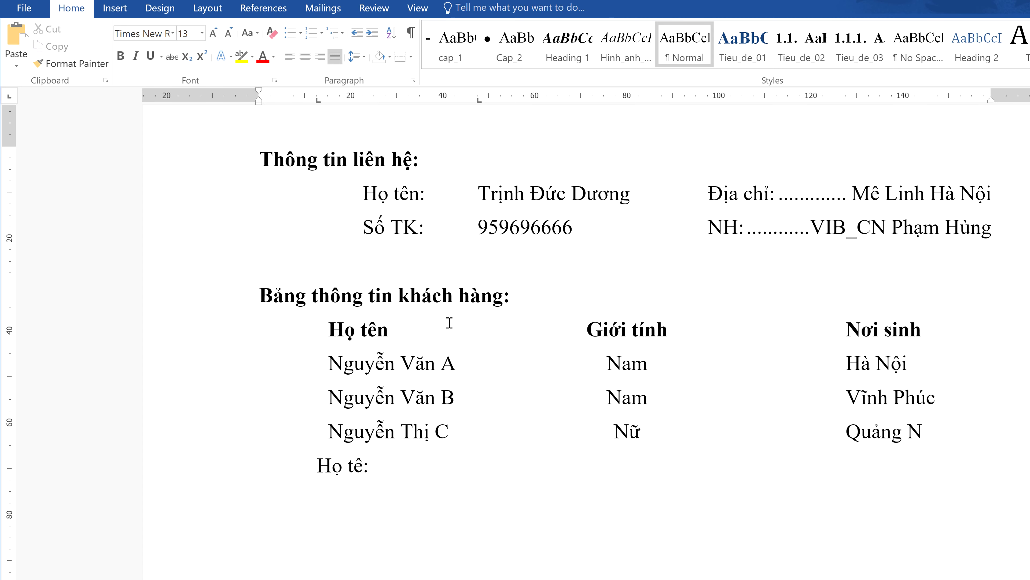
# - Tab after the label, enter the contact's name, add a 100 mm left tab and type 'Địa chỉ:'
pyautogui.press('Tab')
pyautogui.click(363, 464)
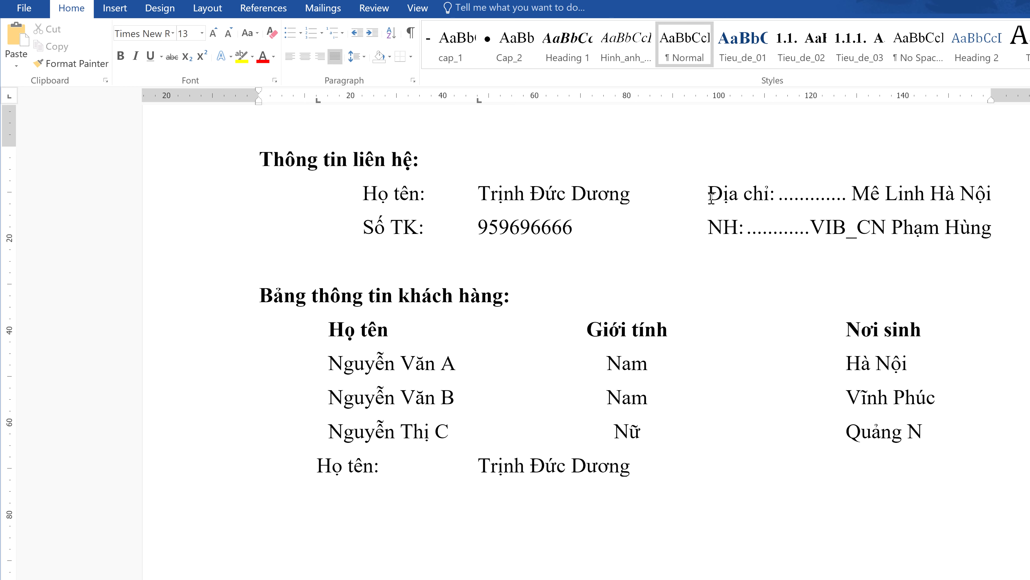
pyautogui.click(710, 100)
pyautogui.write('Địa')
pyautogui.write(' chỉ:')
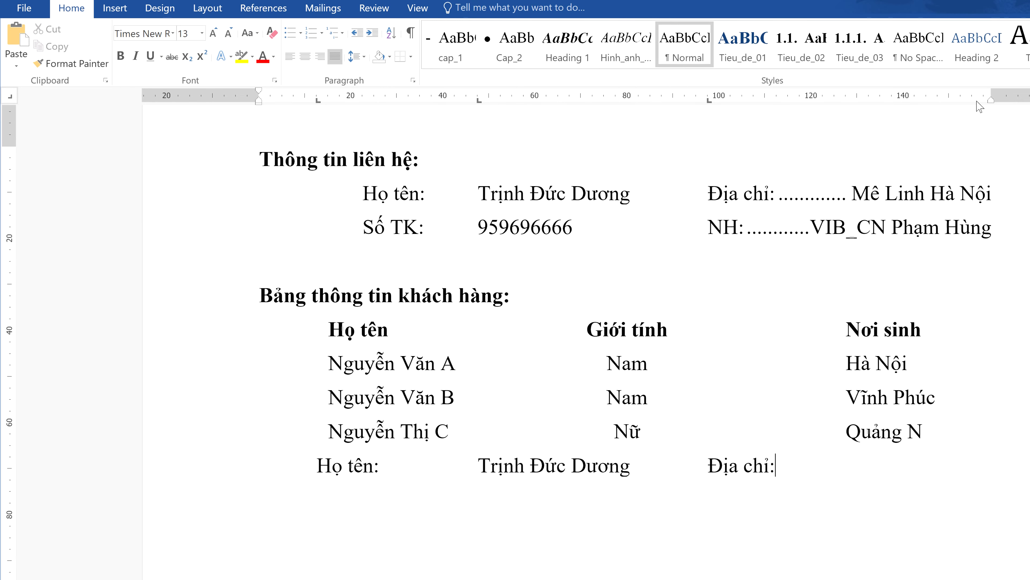
# - Add a right tab near the right margin, put Hà Nội there, and insert a blank line
pyautogui.moveTo(977, 102); pyautogui.dragTo(982, 106)
pyautogui.press('Tab')
pyautogui.write('Z')
pyautogui.press('BackSpace')
pyautogui.write('Hà ')
pyautogui.write('Nộ')
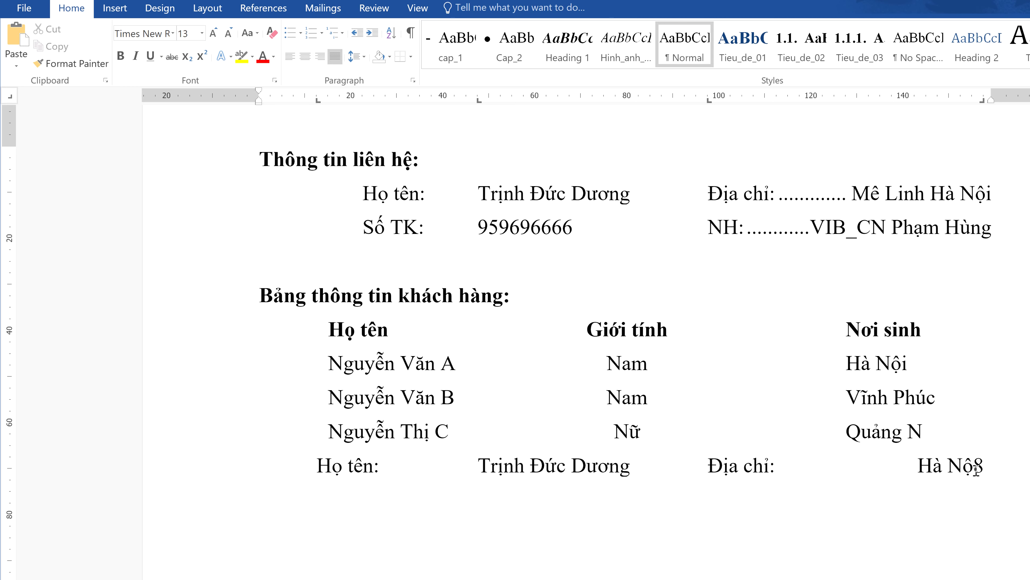
pyautogui.write('i')
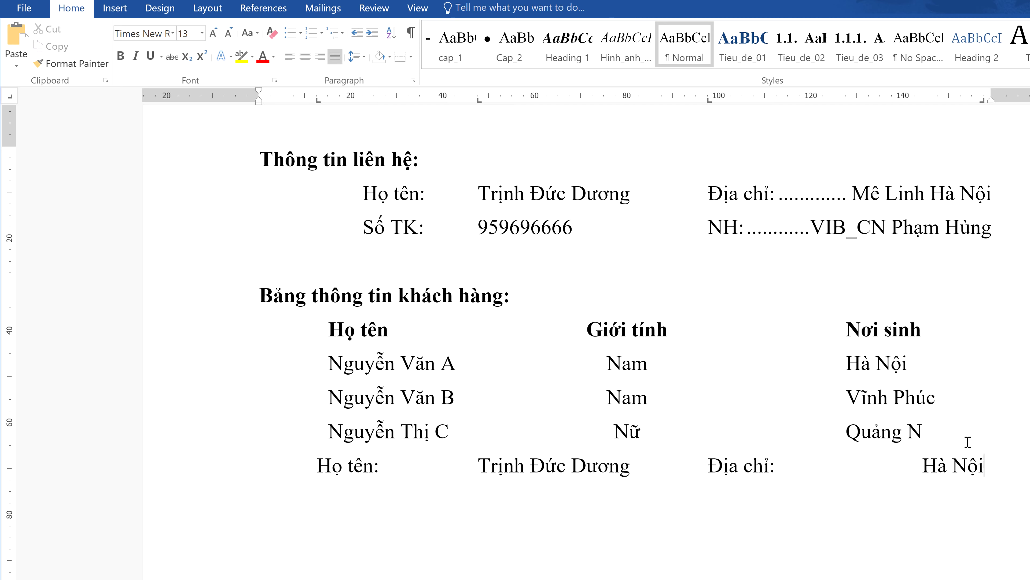
pyautogui.press('Return')
# - Add a new line after the address reading 'Số TK:' at the first tab stop, then tab onward
pyautogui.scroll(-3, 996, 483)
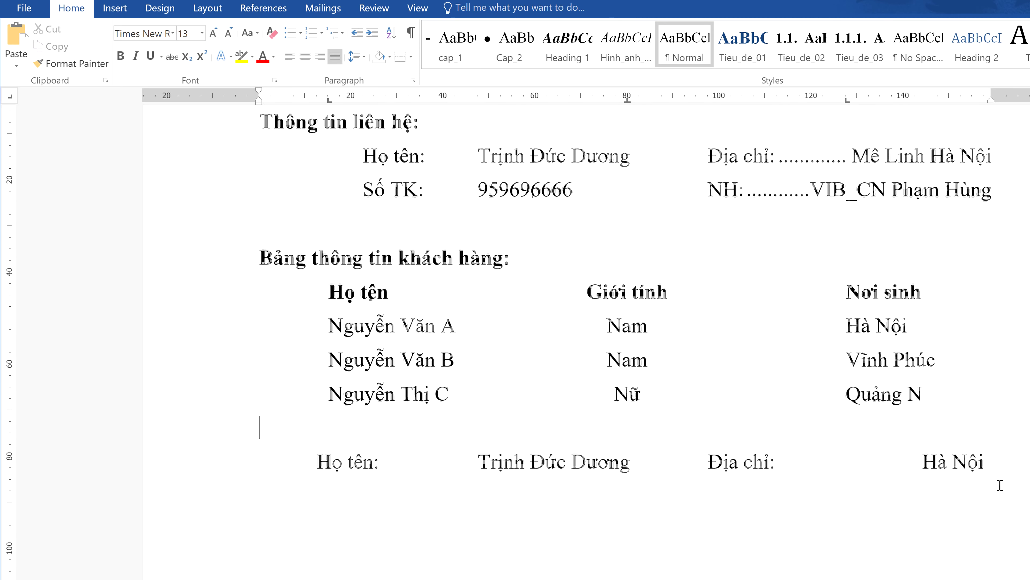
pyautogui.click(1000, 374)
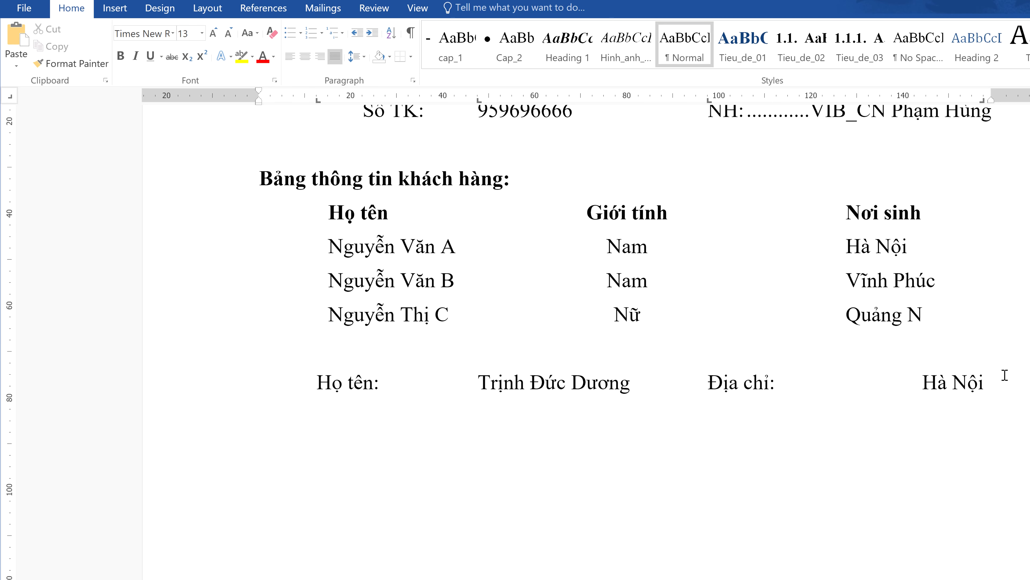
pyautogui.press('Return')
pyautogui.press('Tab')
pyautogui.write('S')
pyautogui.write('ố TK')
pyautogui.write(':')
pyautogui.press('Tab')
pyautogui.scroll(1, 614, 438)
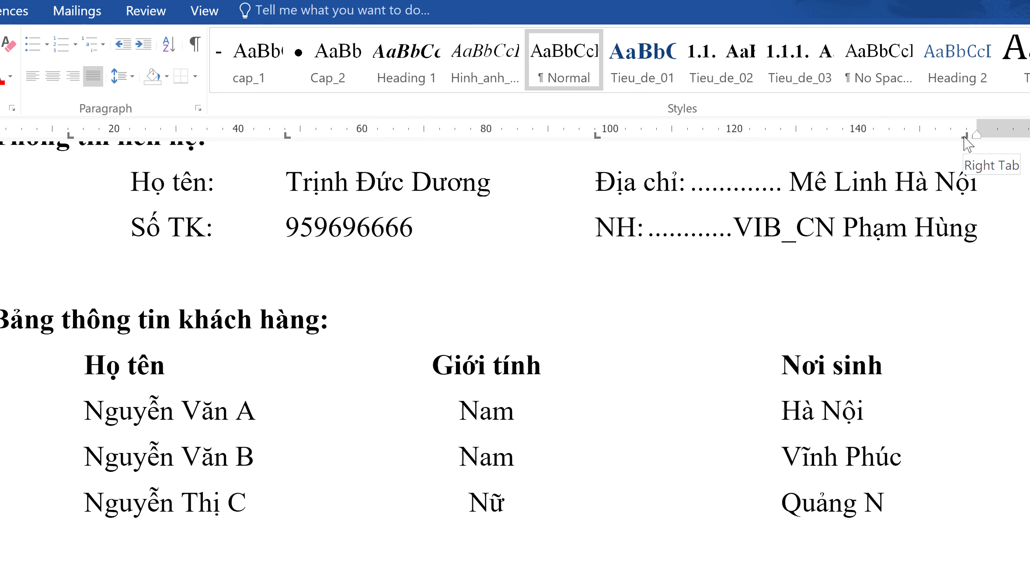
pyautogui.click(974, 119)
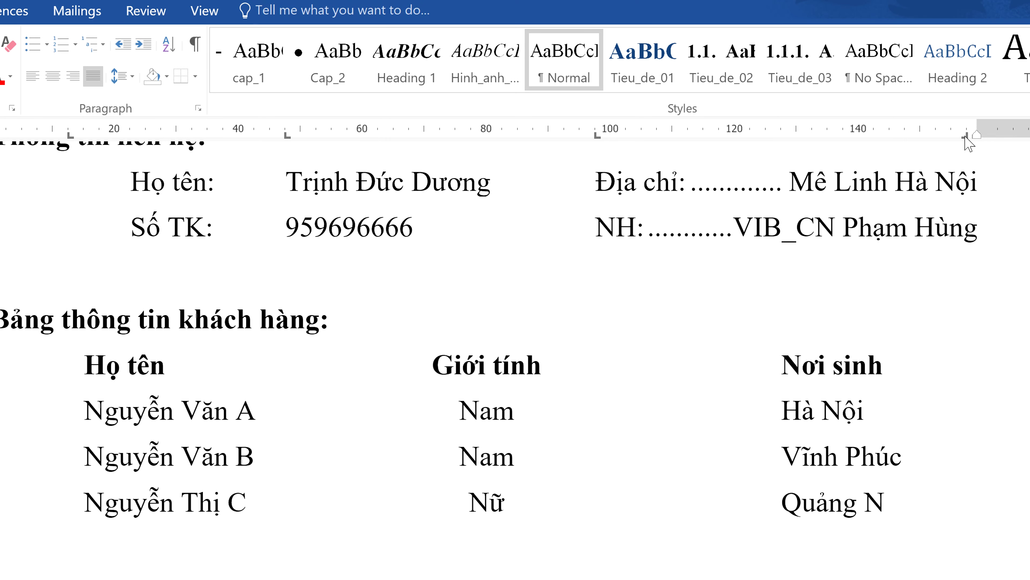
# - Review the Tabs dialog's stops at 12.5, 47.5, 97.5 and 157.5 mm, then close it
pyautogui.doubleClick(967, 137)
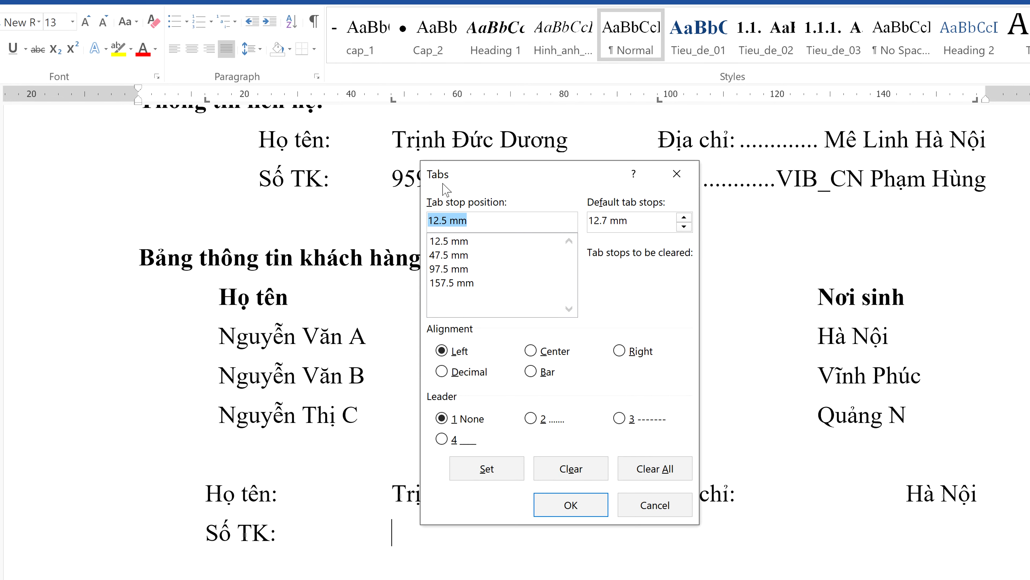
pyautogui.moveTo(445, 188)
pyautogui.mouseDown()
pyautogui.moveTo(347, 231)
pyautogui.moveTo(568, 172)
pyautogui.moveTo(570, 153)
pyautogui.mouseUp()
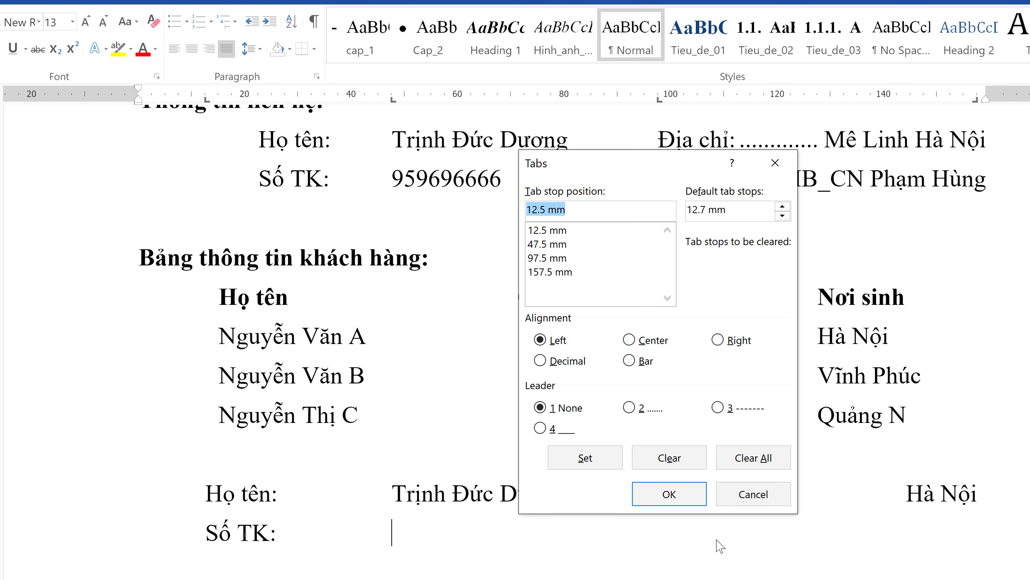
pyautogui.click(690, 496)
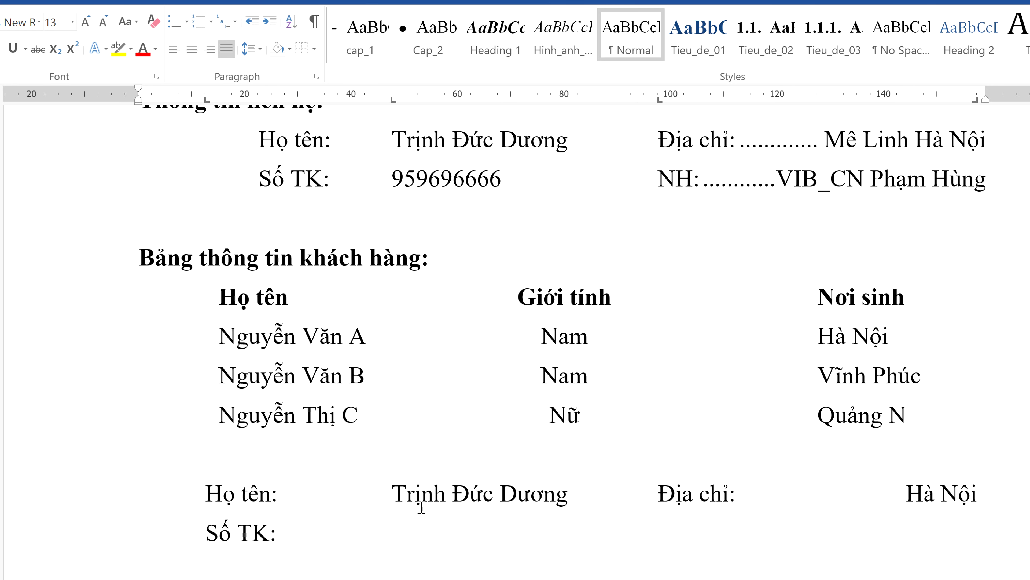
# - Open the tab settings for the lower Họ tên line and select the 157.5 mm stop
pyautogui.click(434, 493)
pyautogui.doubleClick(976, 98)
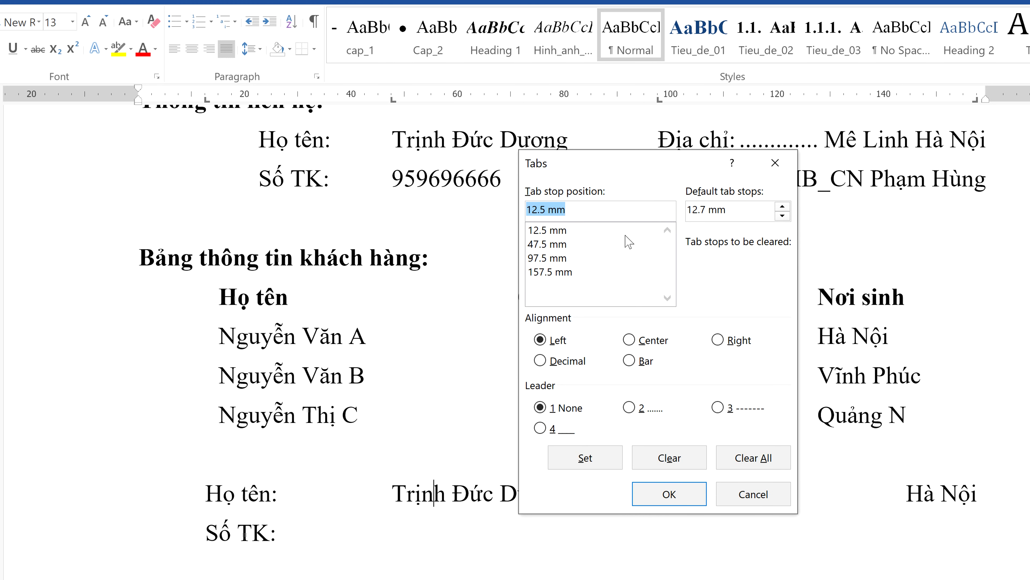
pyautogui.click(555, 231)
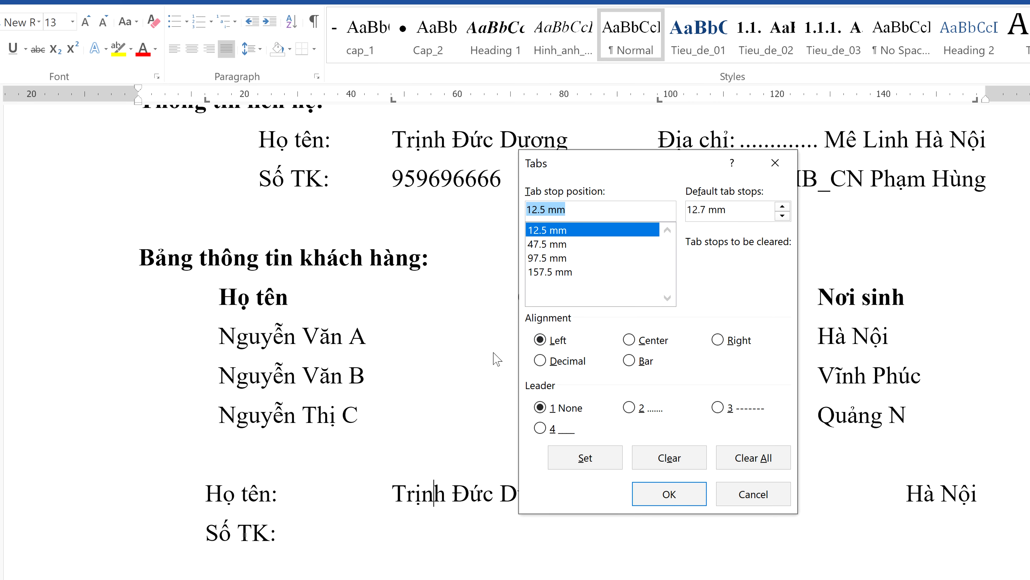
pyautogui.click(546, 245)
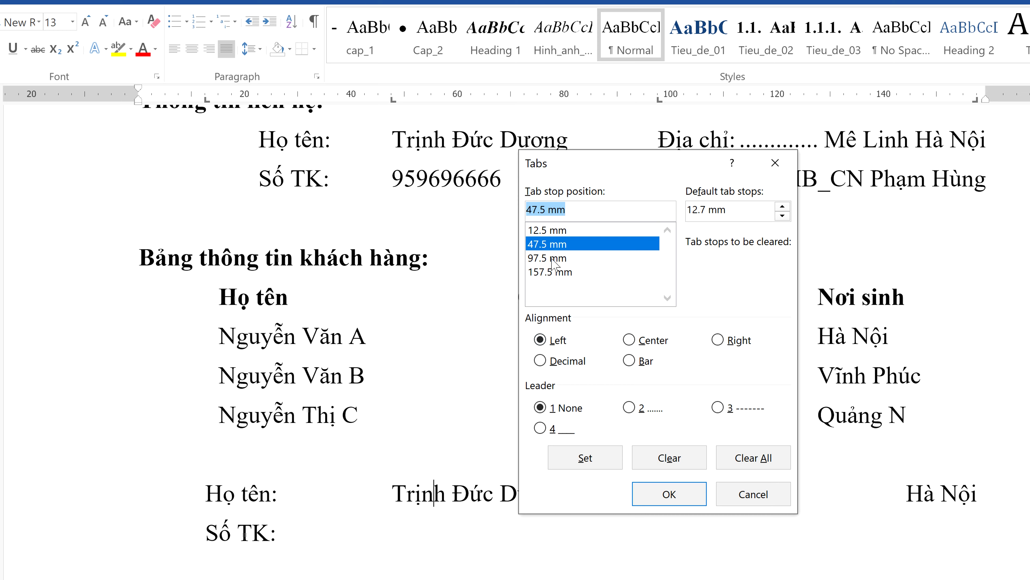
pyautogui.click(552, 258)
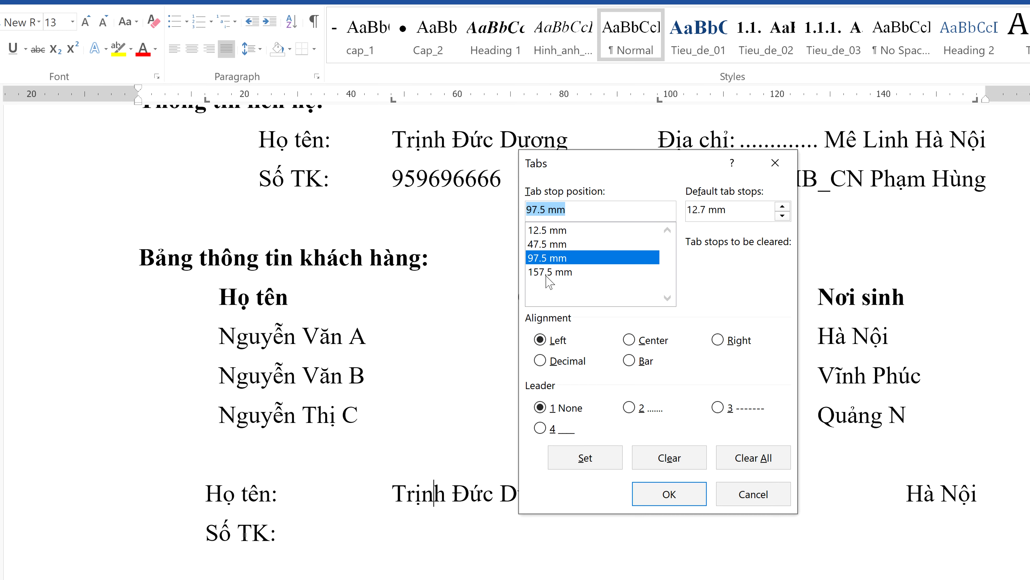
pyautogui.click(547, 272)
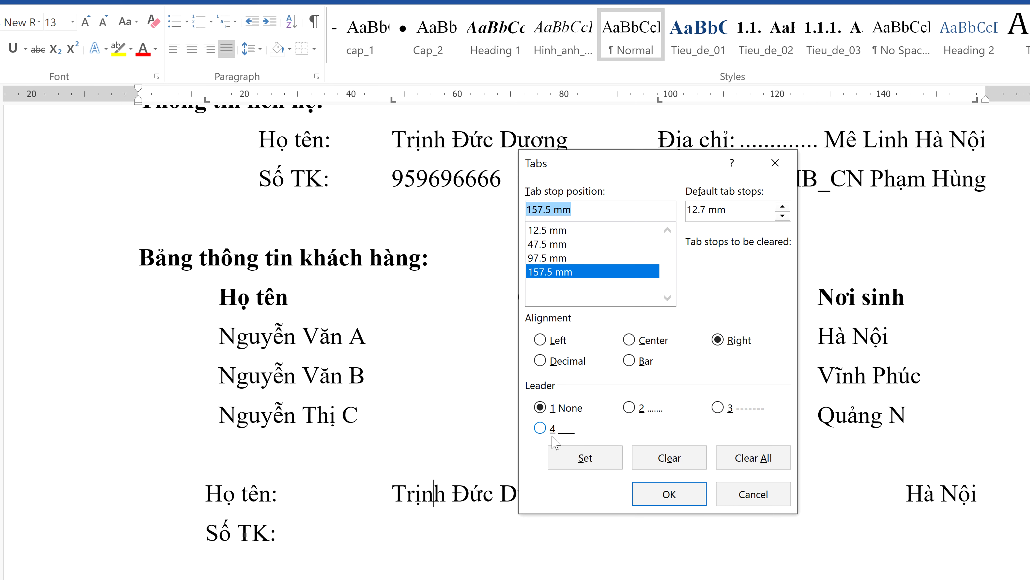
# - Give the 157.5 mm right tab a dotted leader and confirm
pyautogui.click(632, 410)
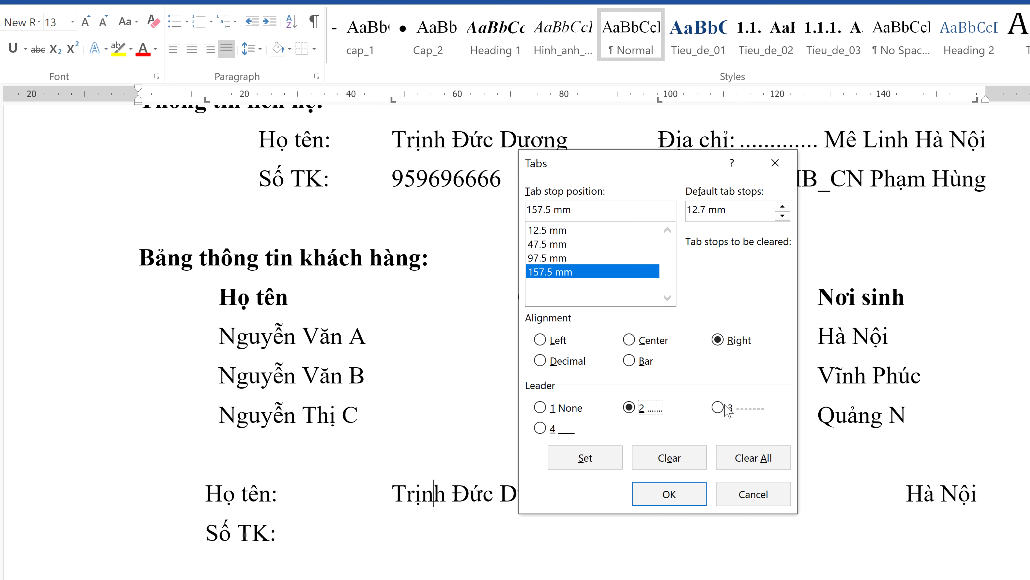
pyautogui.click(717, 408)
pyautogui.click(540, 429)
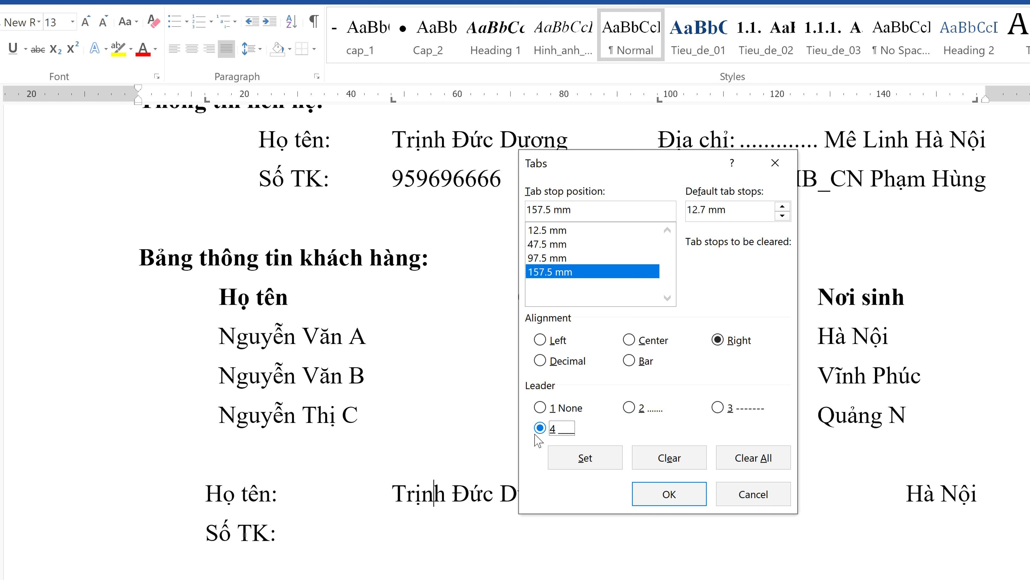
pyautogui.click(586, 461)
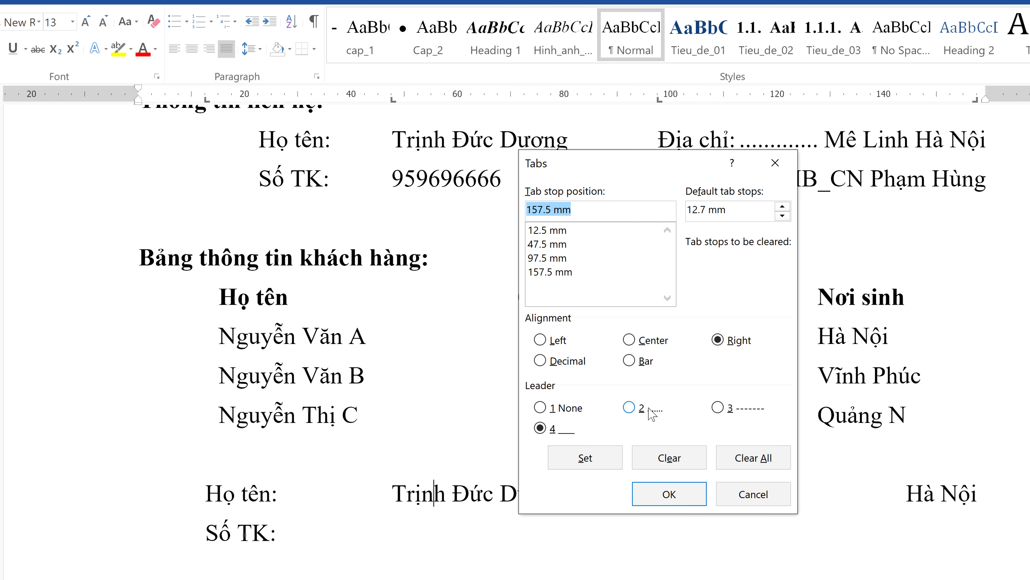
pyautogui.click(629, 408)
pyautogui.click(595, 462)
pyautogui.click(555, 272)
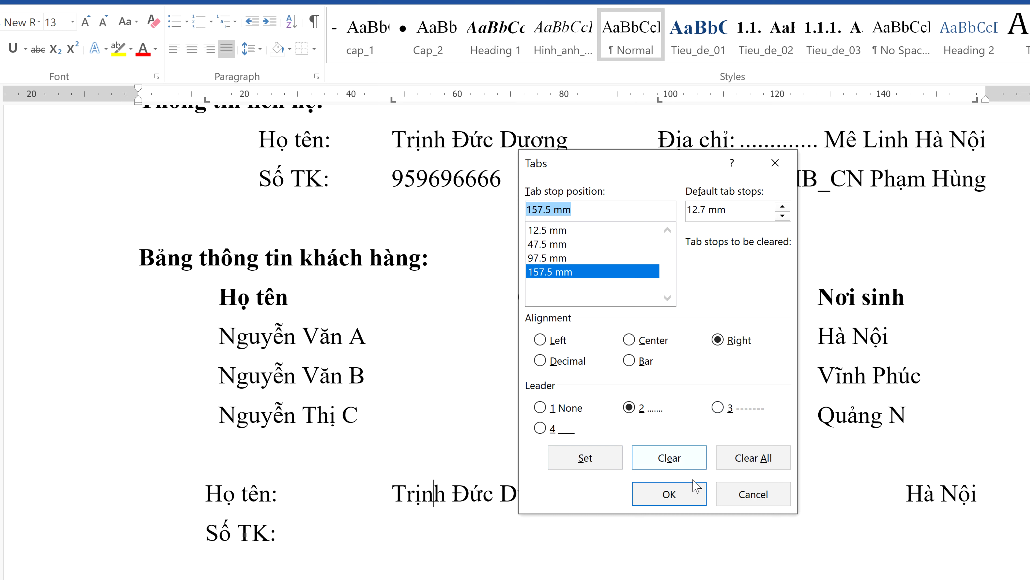
pyautogui.click(680, 499)
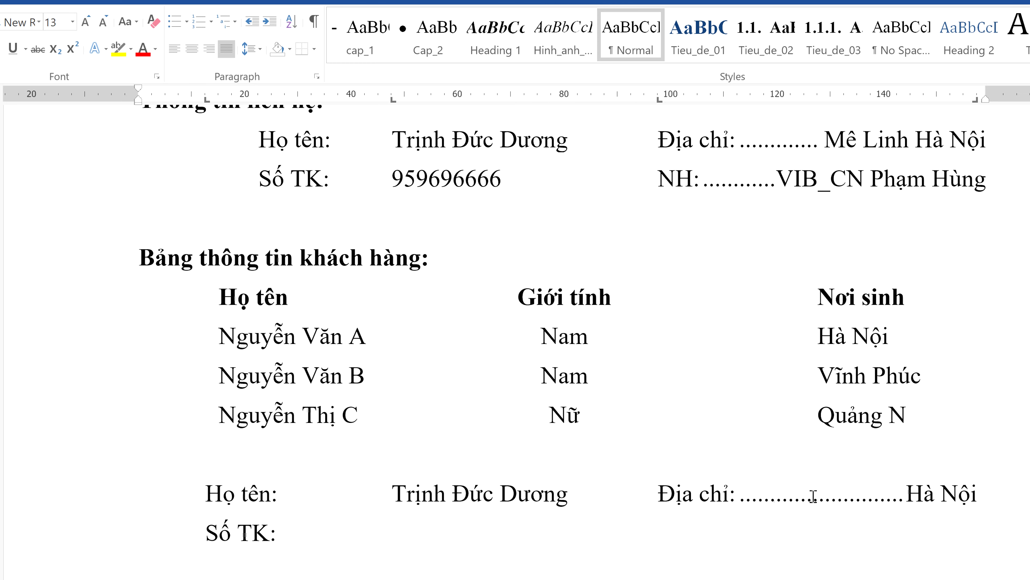
# - Change the lower address to Mê Linh Hà Nội and delete the leftover Số TK: text
pyautogui.click(908, 493)
pyautogui.write('M')
pyautogui.write('ê Linh')
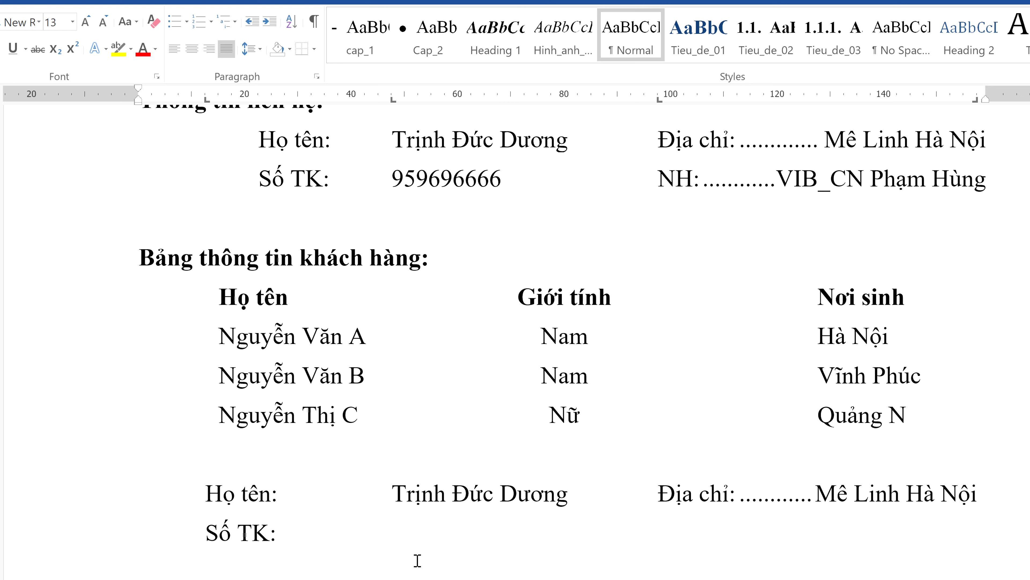
pyautogui.click(419, 518)
pyautogui.keyDown('shift'); pyautogui.click(194, 530); pyautogui.keyUp('shift')
pyautogui.press('BackSpace')
pyautogui.press('BackSpace')
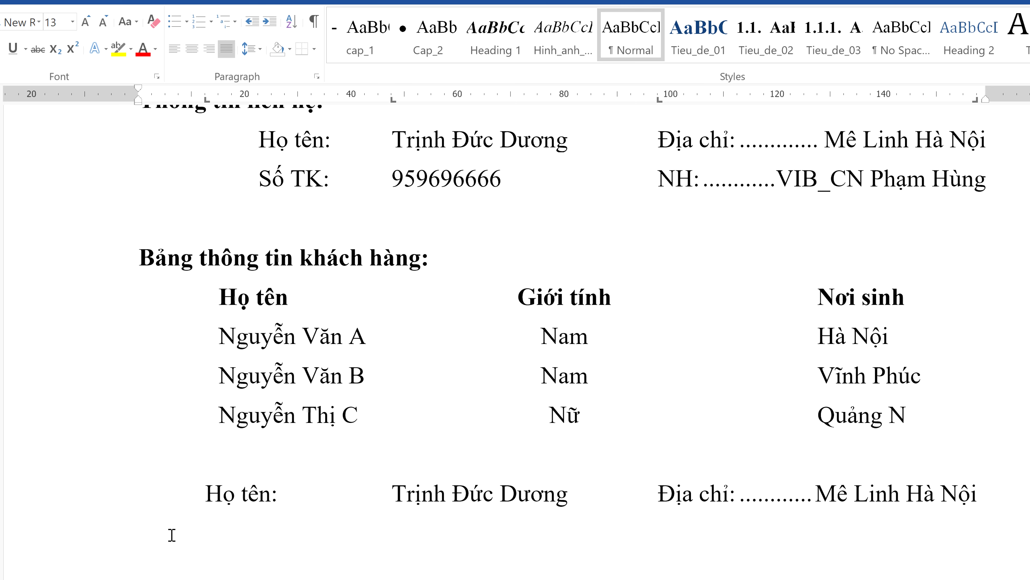
pyautogui.click(168, 536)
# - Start a new line reading Họ tên and make it bold
pyautogui.click(206, 101)
pyautogui.write('Họ')
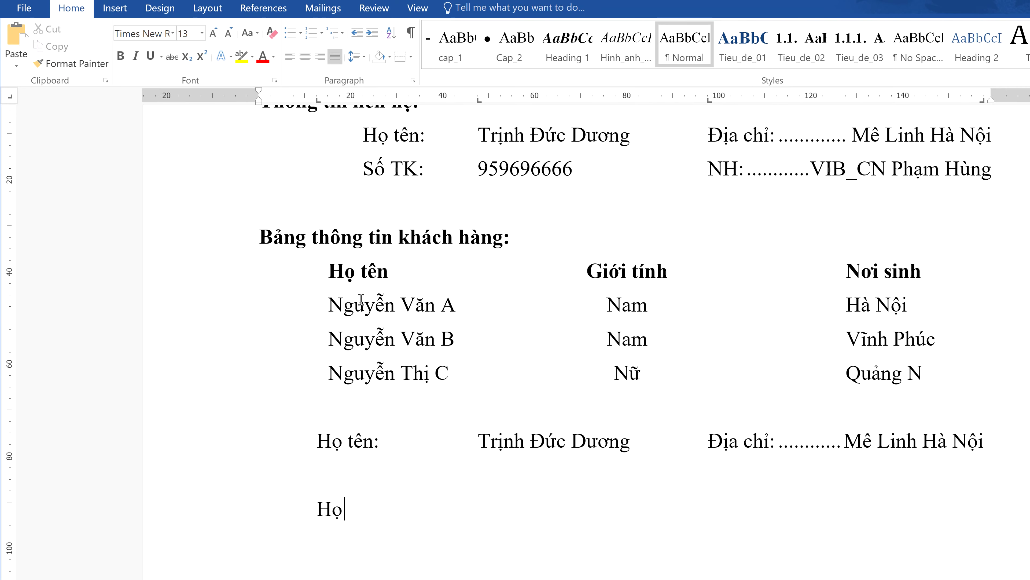
pyautogui.write(' tên')
pyautogui.tripleClick(322, 510)
pyautogui.hotkey('ctrl', 'b')
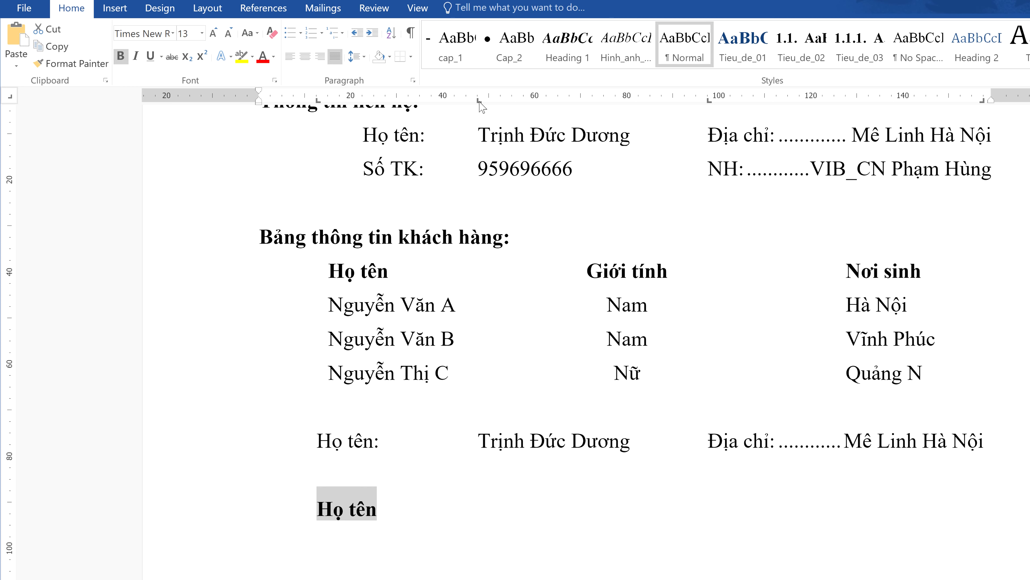
# - Remove the extra left tab stop and add a centre tab stop at 80 mm
pyautogui.moveTo(478, 101); pyautogui.dragTo(477, 118)
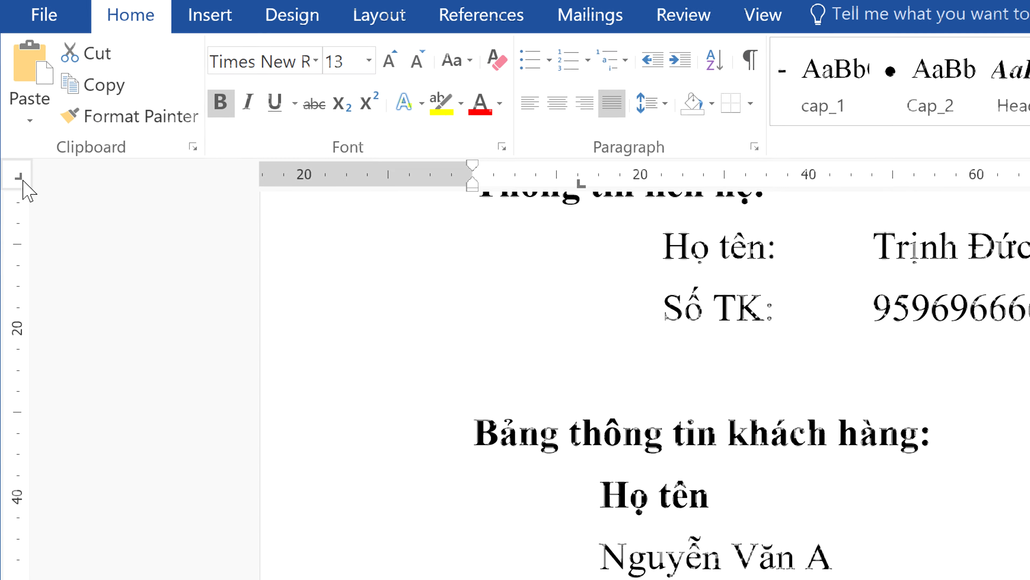
pyautogui.click(11, 96)
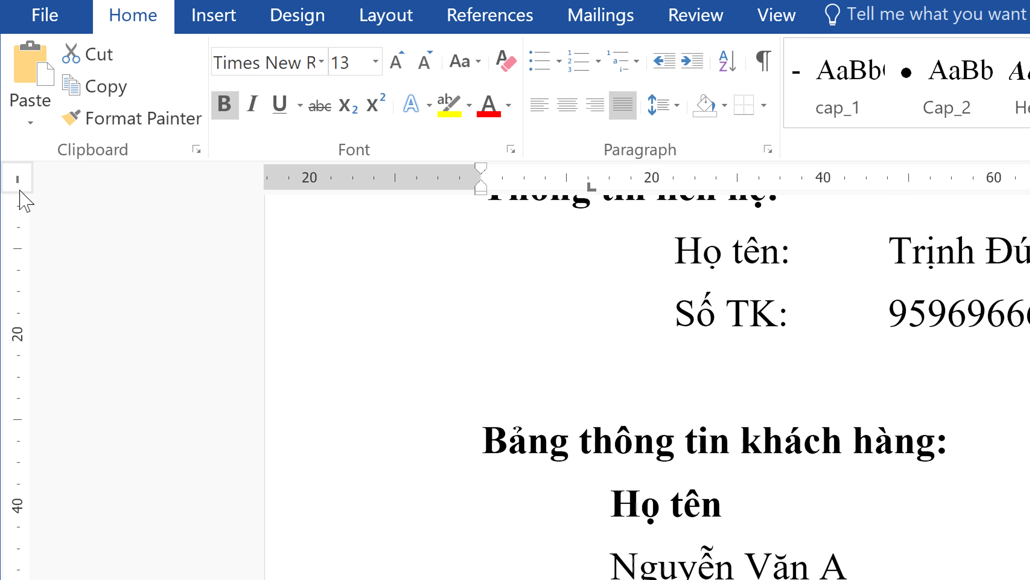
pyautogui.click(19, 186)
pyautogui.click(18, 187)
pyautogui.click(19, 187)
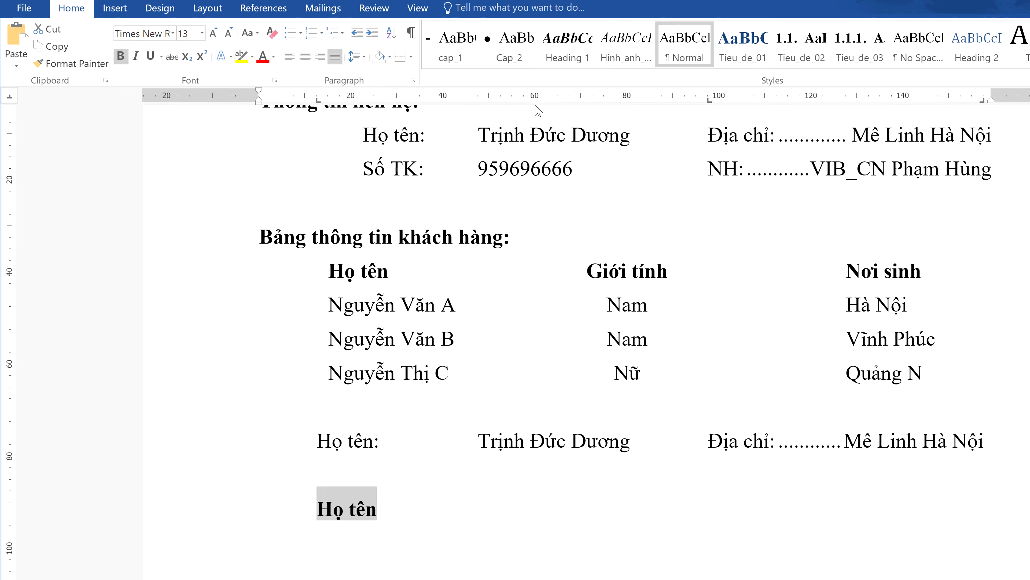
pyautogui.click(623, 96)
# - Type Giới Tính after Họ tên, drop the 100 mm tab, and return to left tab stops
pyautogui.click(384, 513)
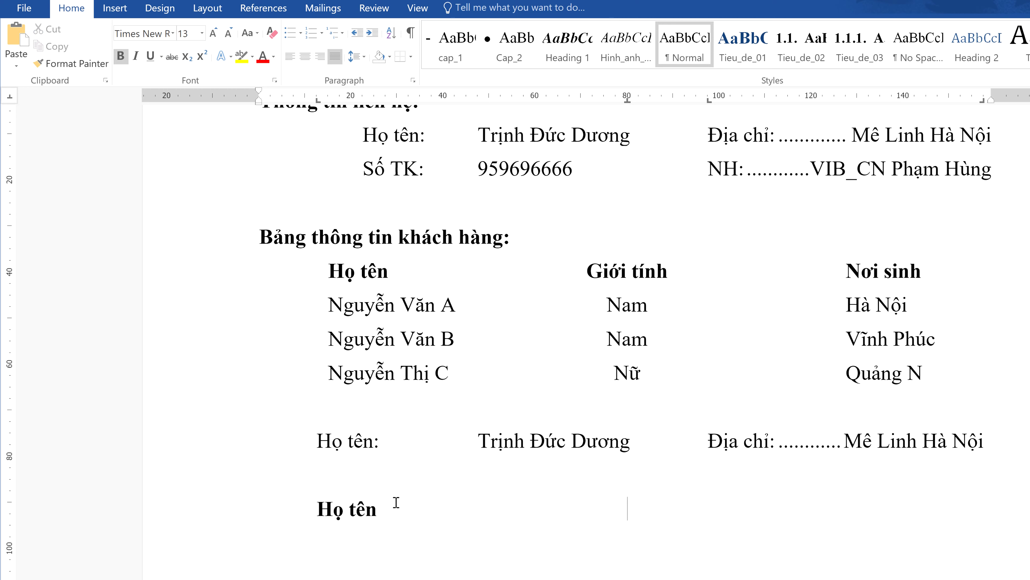
pyautogui.write('Giới Tin')
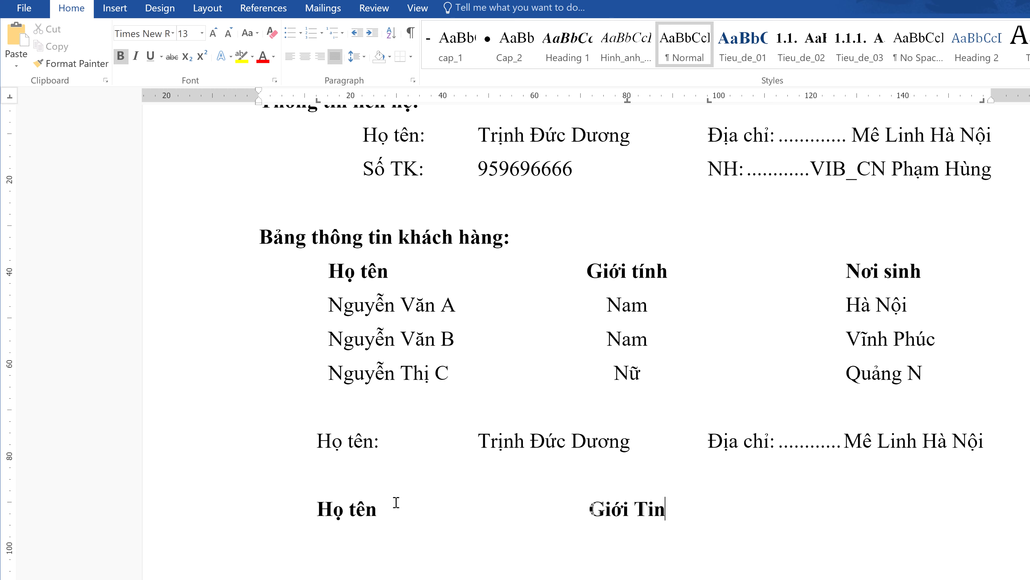
pyautogui.write('hs')
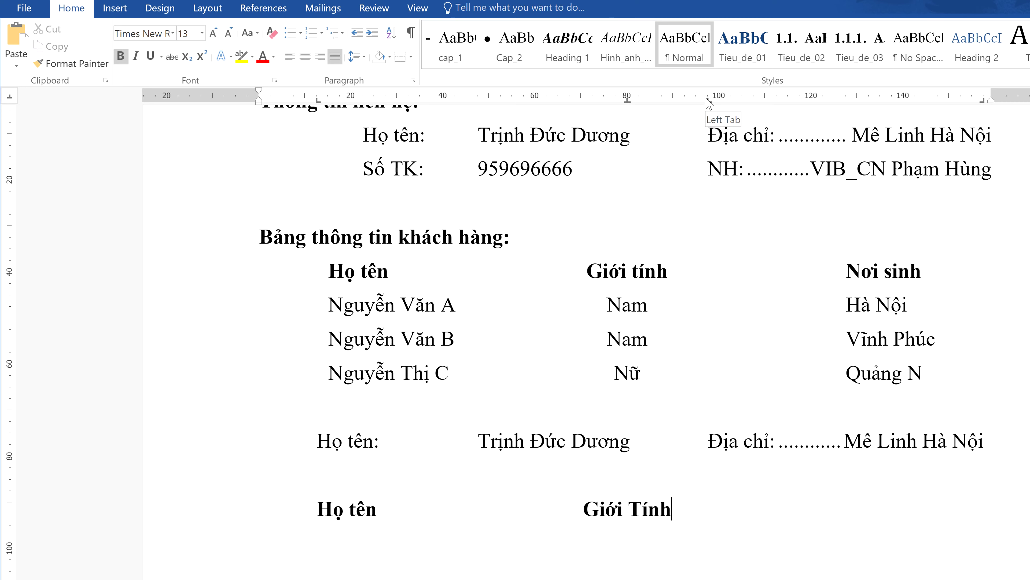
pyautogui.moveTo(709, 105); pyautogui.dragTo(712, 142)
pyautogui.click(10, 98)
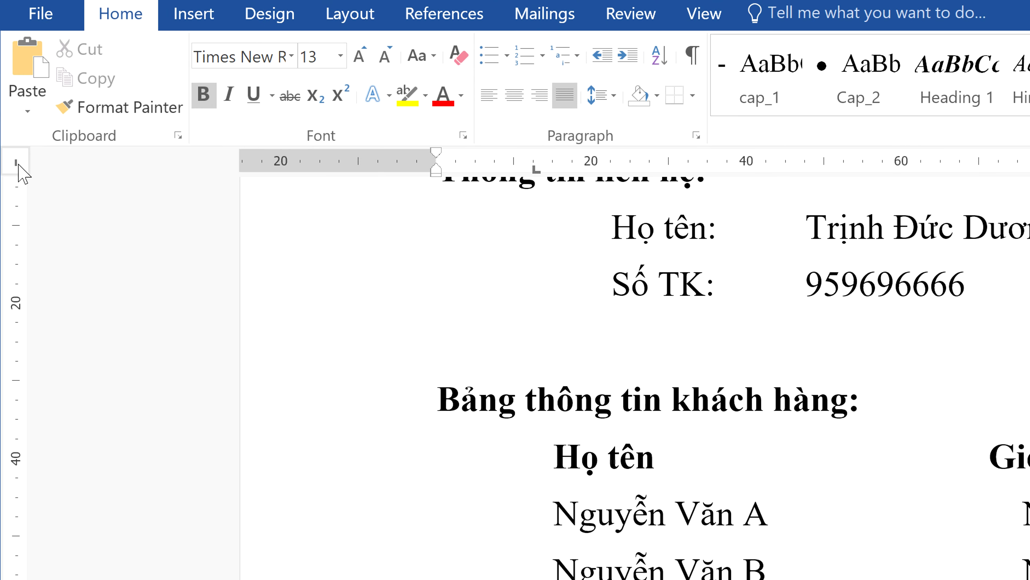
pyautogui.click(11, 97)
pyautogui.click(12, 171)
pyautogui.click(13, 159)
pyautogui.click(14, 162)
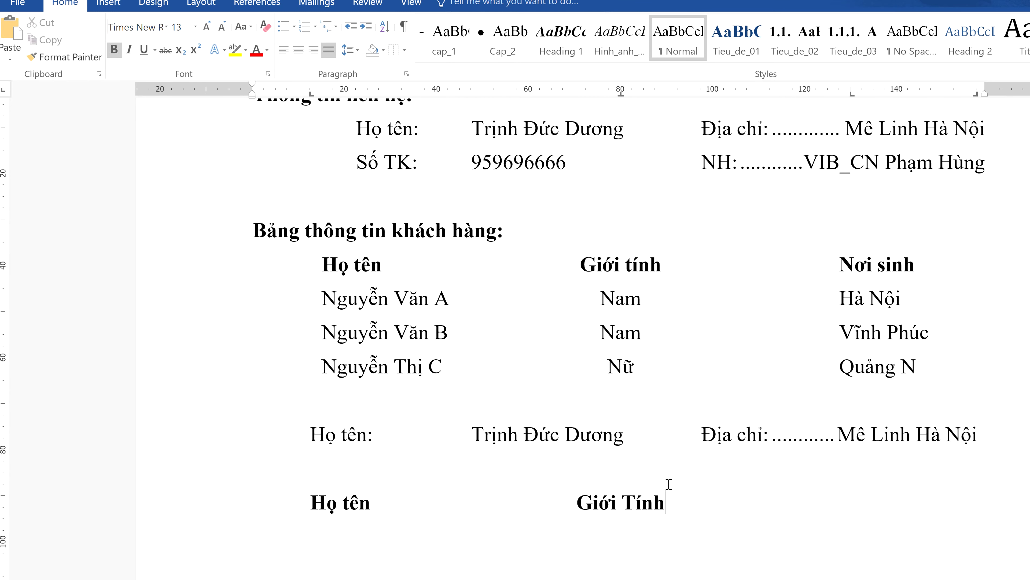
# - Add the Nơi Sinh heading at the next tab, then type the first customer's name on the row below
pyautogui.press('Tab')
pyautogui.write('Nơi')
pyautogui.write(' Sinh')
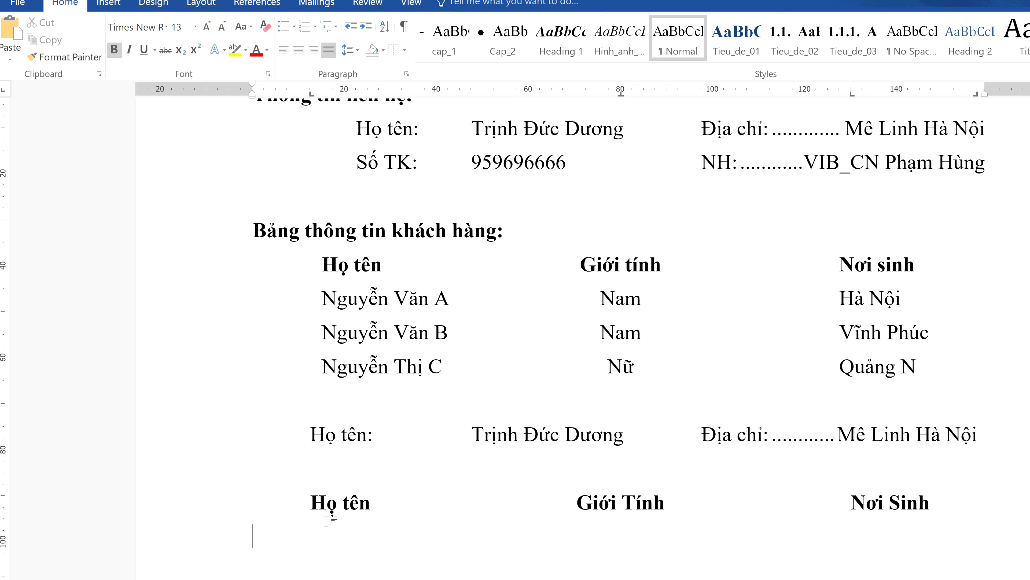
pyautogui.press('Tab')
pyautogui.write('Nguy')
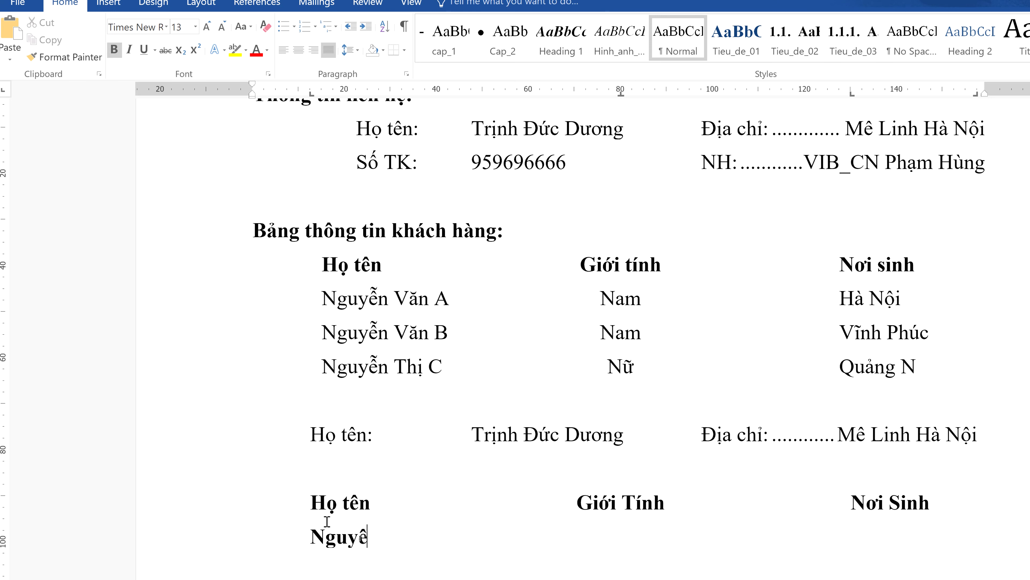
pyautogui.write('ễn Văn ')
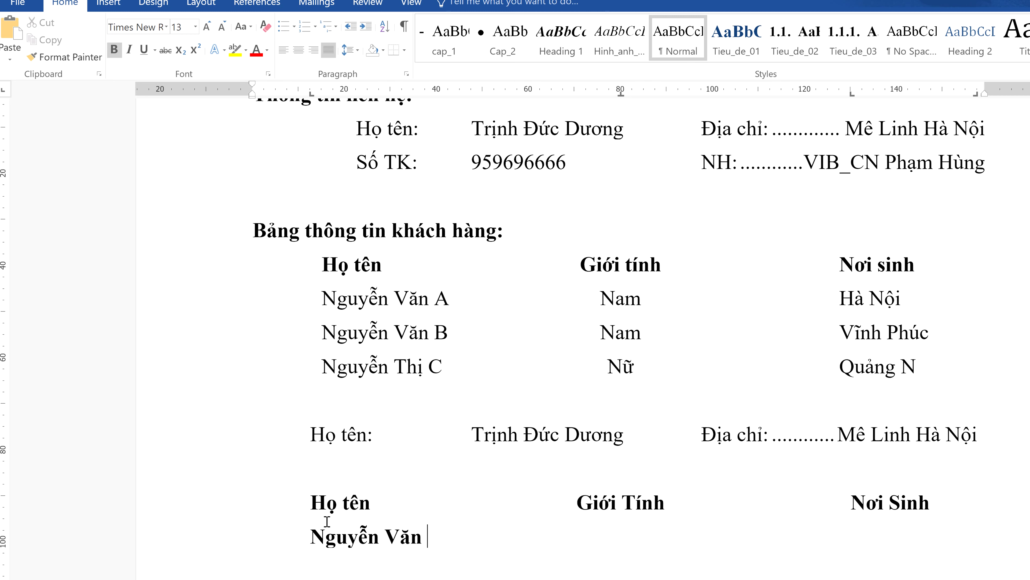
pyautogui.write('A')
# - Make the first customer's name regular text and complete the row with Nam and Hà Nội
pyautogui.click(307, 535)
pyautogui.hotkey('shift', 'End')
pyautogui.hotkey('ctrl', 'b')
pyautogui.click(489, 540)
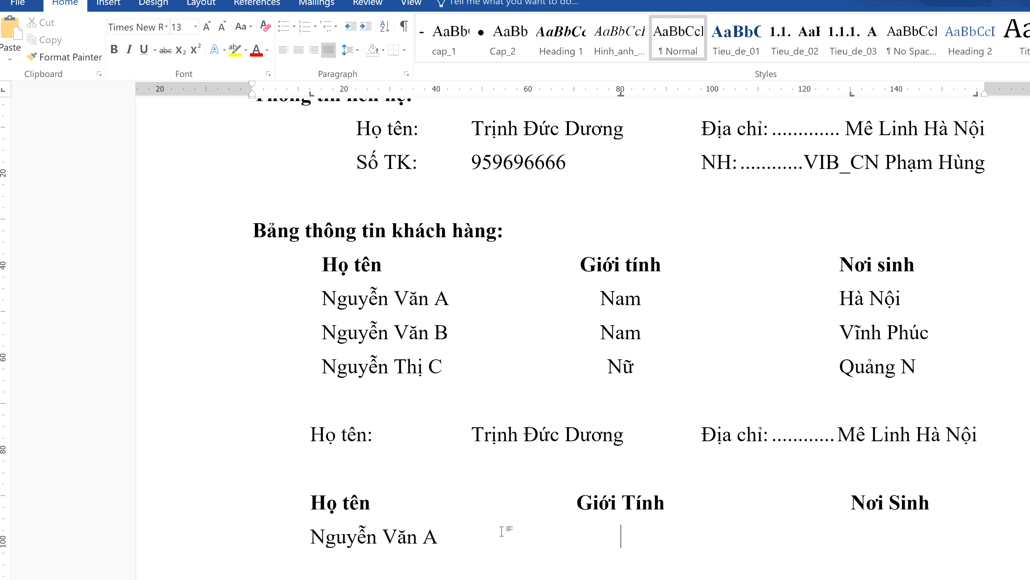
pyautogui.write('nam')
pyautogui.press('BackSpace')
pyautogui.press('BackSpace')
pyautogui.press('BackSpace')
pyautogui.write('N')
pyautogui.write('am\t')
pyautogui.write('Hà Nộ')
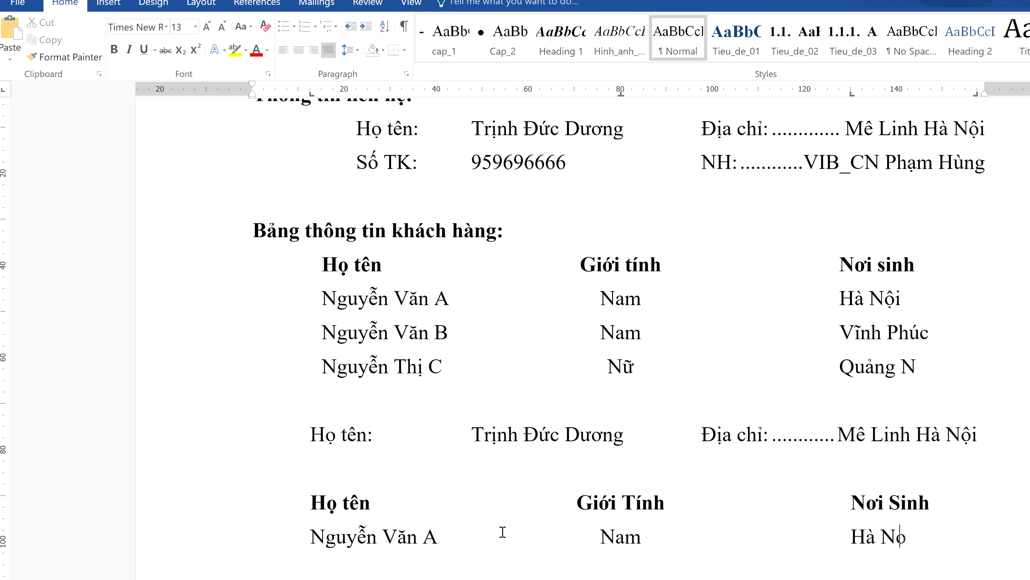
pyautogui.write('i')
pyautogui.press('Return')
pyautogui.scroll(-5, 844, 389)
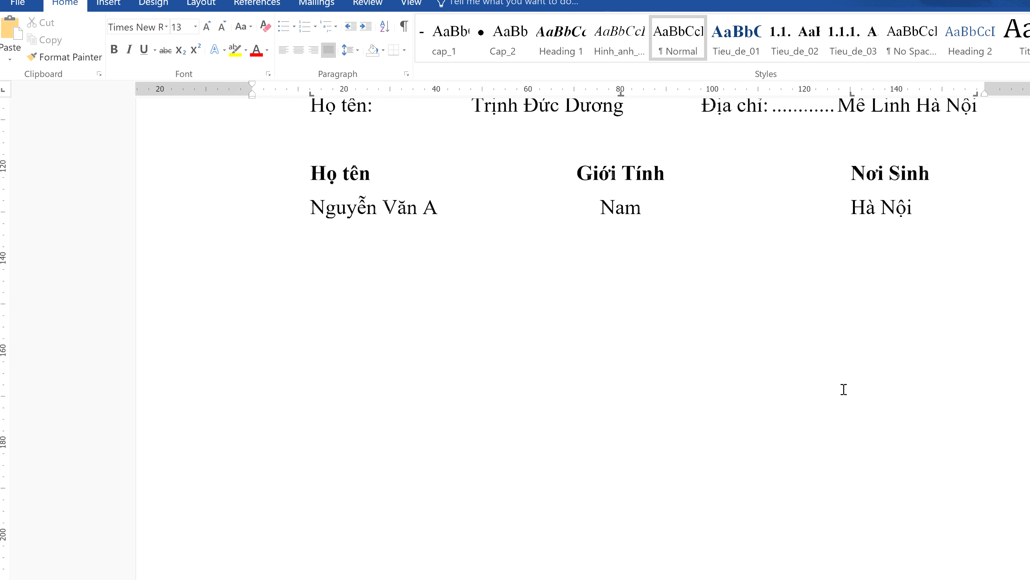
pyautogui.scroll(-5, 848, 412)
pyautogui.scroll(-5, 856, 416)
pyautogui.scroll(-3, 858, 416)
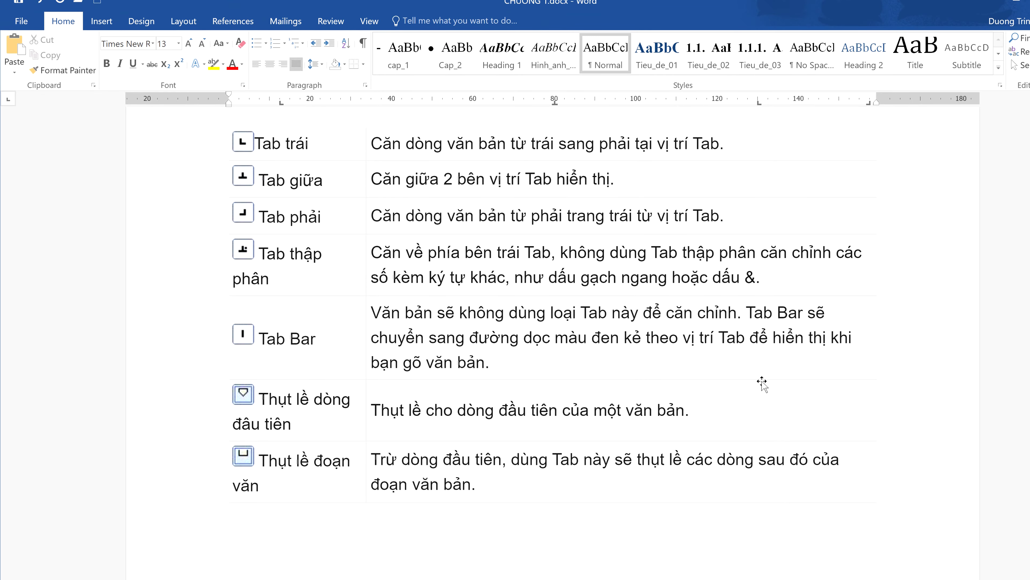